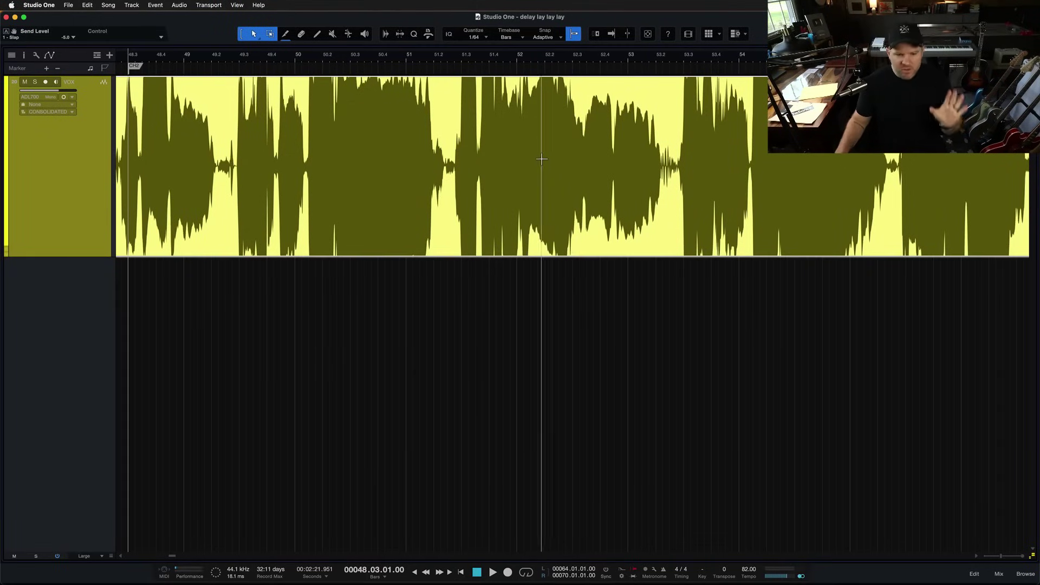
Play the vocal from bar 48.2 through to about bar 52, then stop.
{"action": "scroll", "coordinate": [542, 159], "scroll_direction": "left", "scroll_amount": 2}
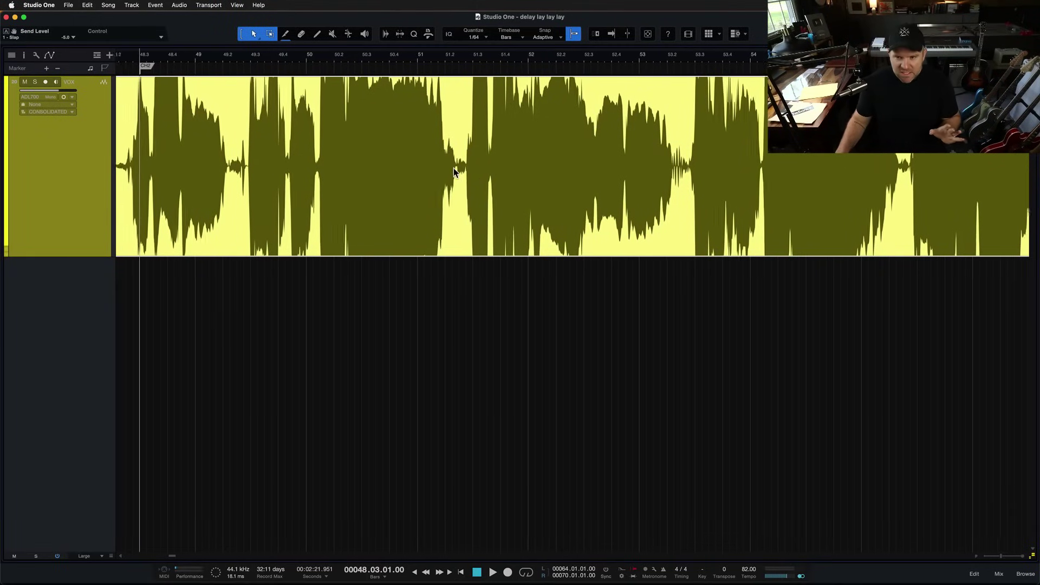
{"action": "left_click", "coordinate": [131, 61]}
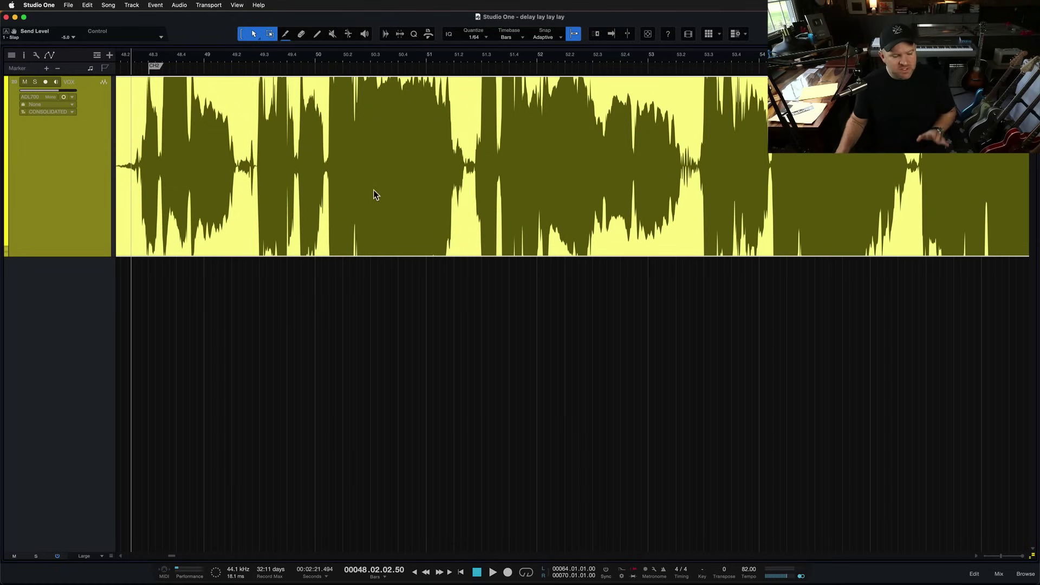
{"action": "key", "text": "space"}
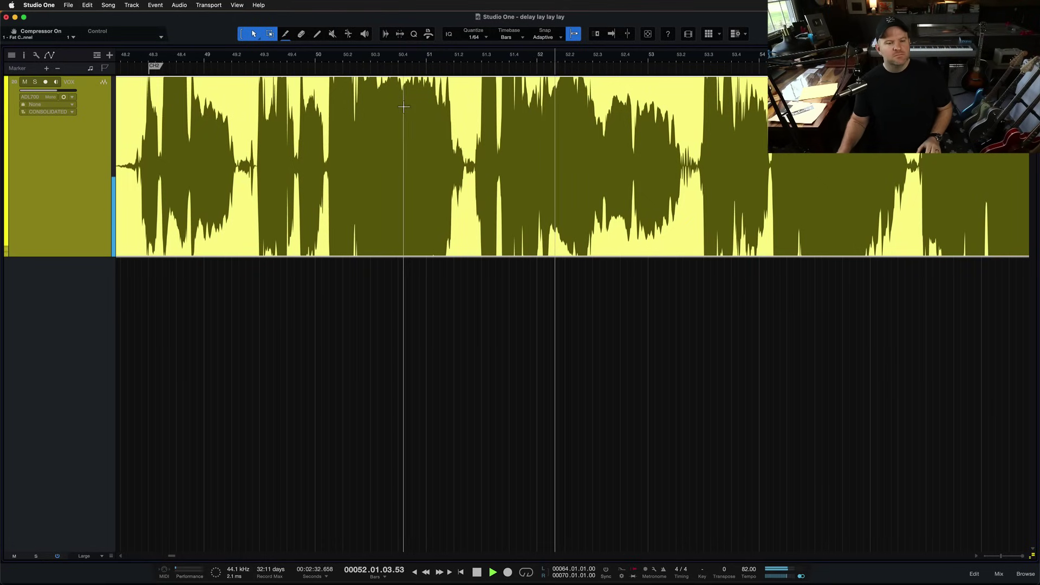
{"action": "key", "text": "space"}
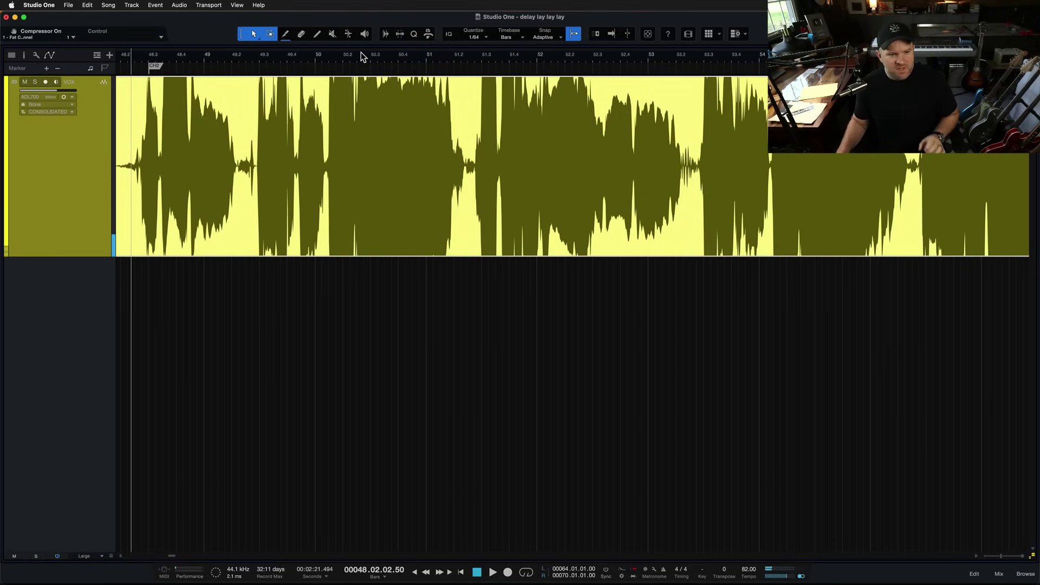
Shrink the waveform height and audition the vocal briefly from bar 50.2.
{"action": "left_click", "coordinate": [353, 57]}
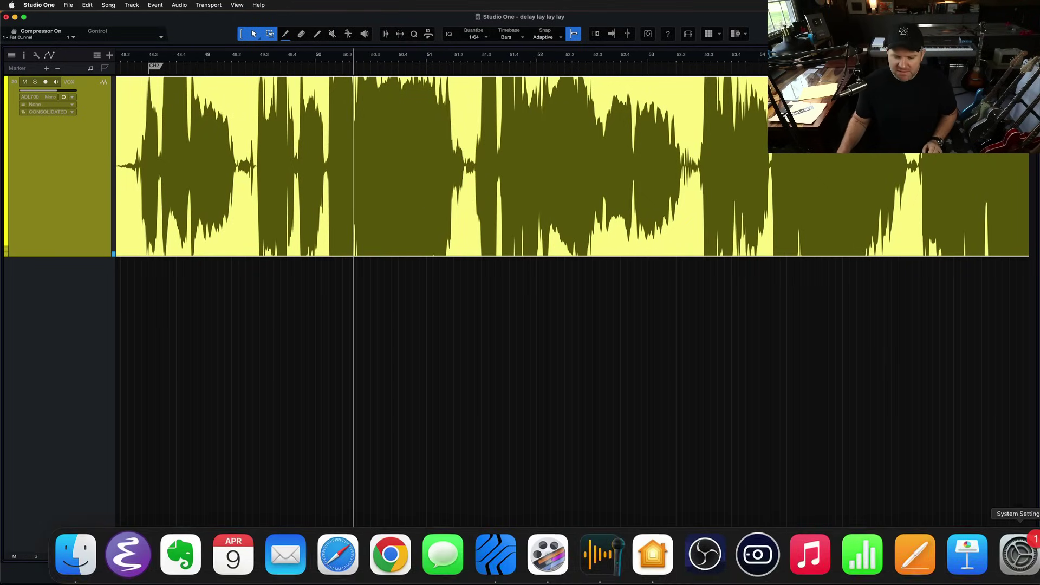
{"action": "left_click_drag", "start_coordinate": [1034, 562], "coordinate": [1034, 569]}
{"action": "key", "text": "space"}
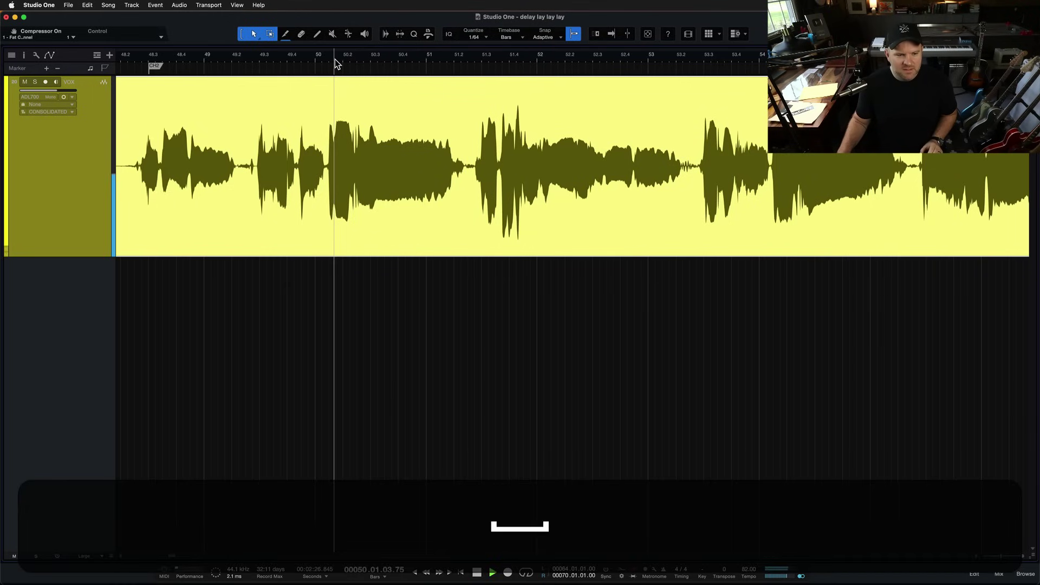
{"action": "key", "text": "space"}
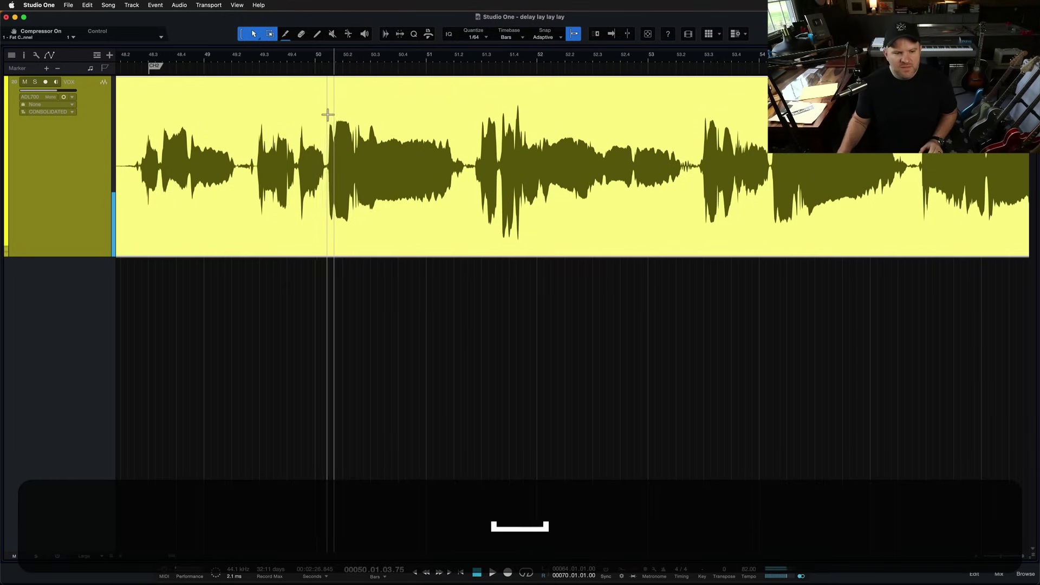
Select the sung phrase from bar 50 to 51.2, save the project and show the mixer.
{"action": "left_click_drag", "start_coordinate": [325, 111], "coordinate": [469, 208]}
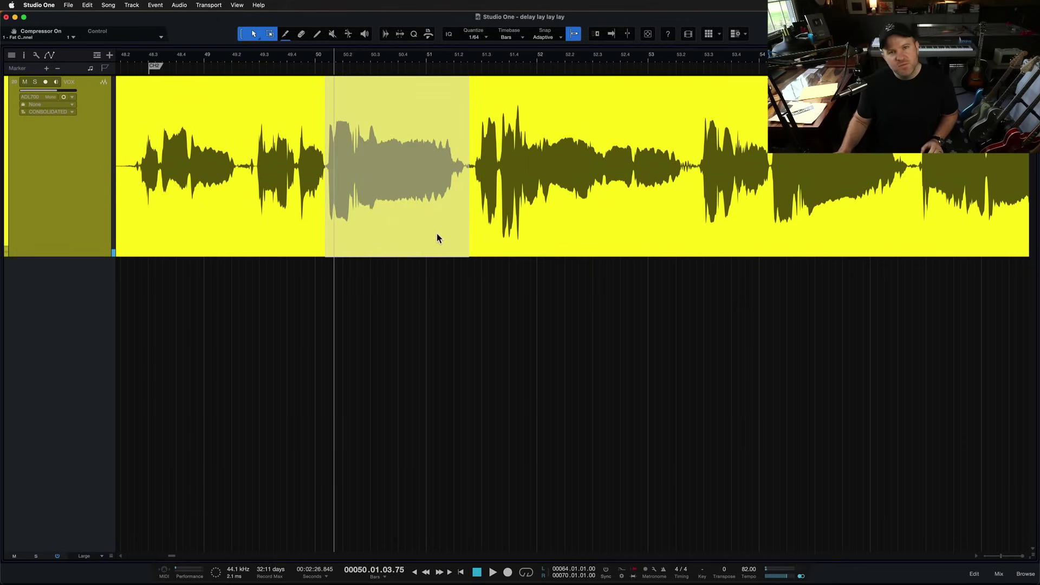
{"action": "key", "text": "super+s"}
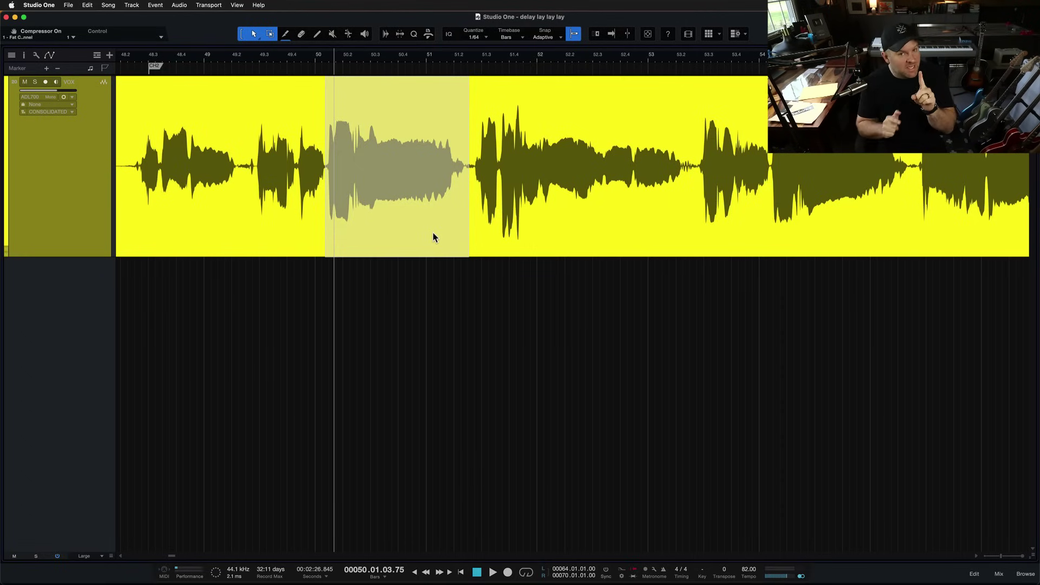
{"action": "key", "text": "F3"}
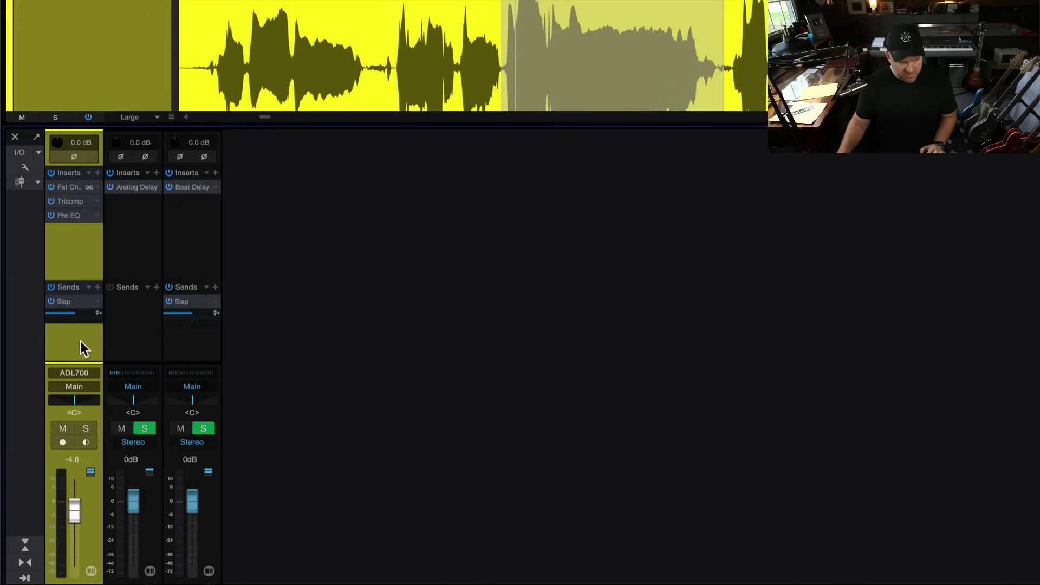
Solo the VOX track and play a short stretch of the isolated vocal.
{"action": "key", "text": "s"}
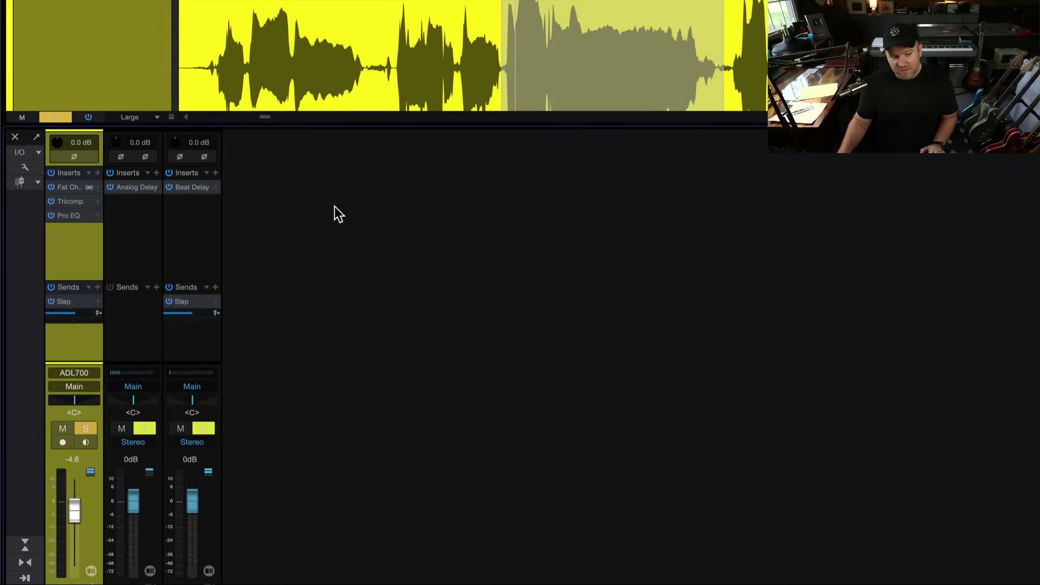
{"action": "key", "text": "space"}
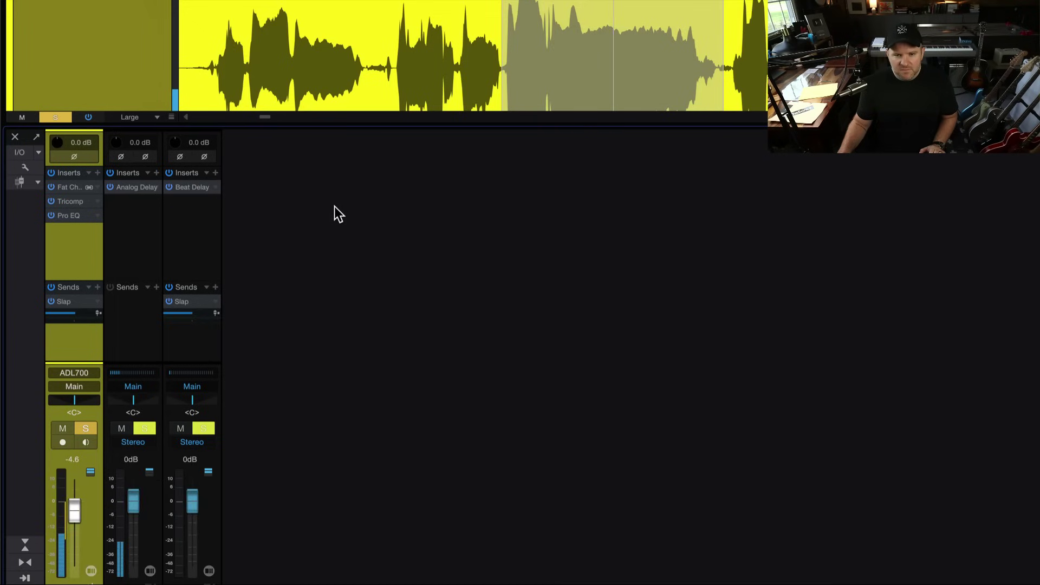
{"action": "key", "text": "space"}
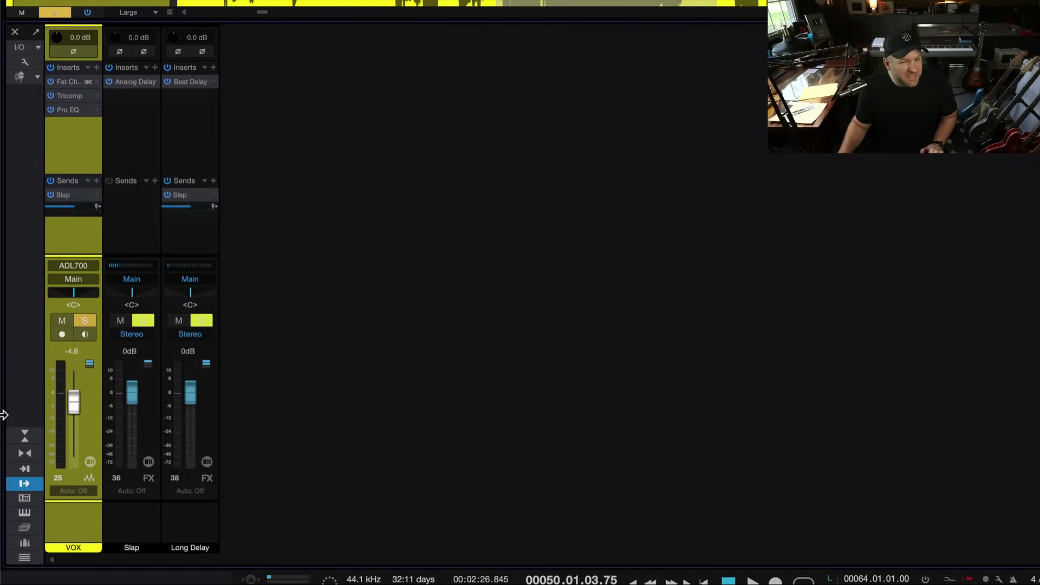
Add a Long Delay send to VOX and place the Beat Delay window over the mixer.
{"action": "left_click", "coordinate": [210, 132]}
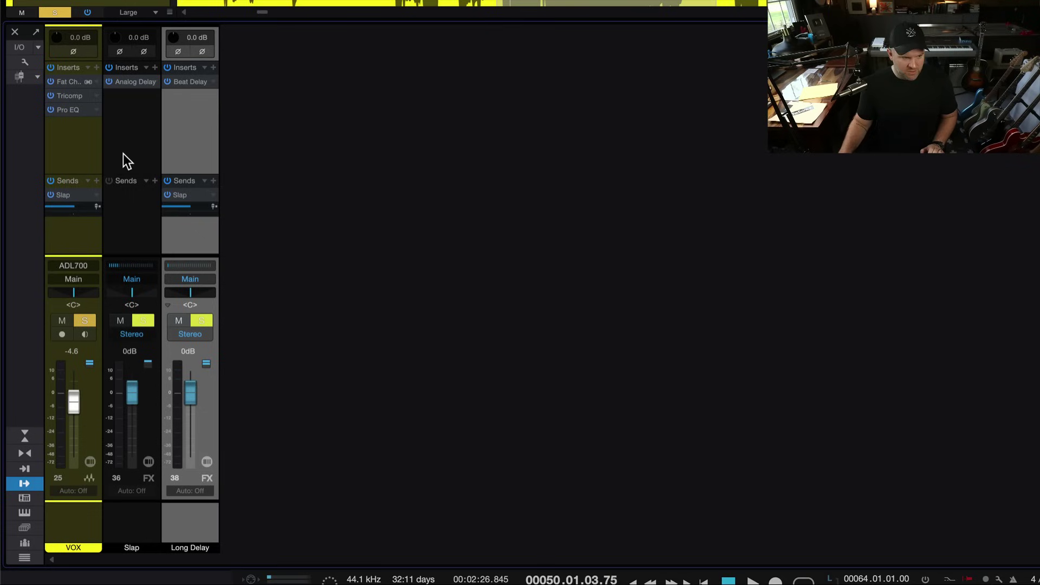
{"action": "left_click", "coordinate": [96, 180]}
{"action": "left_click", "coordinate": [119, 196]}
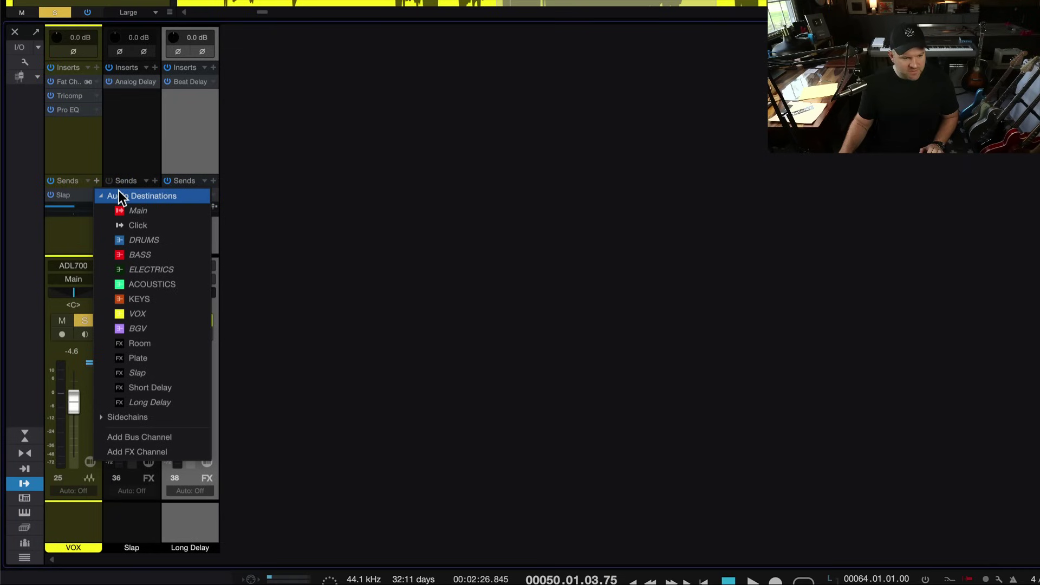
{"action": "left_click", "coordinate": [144, 401]}
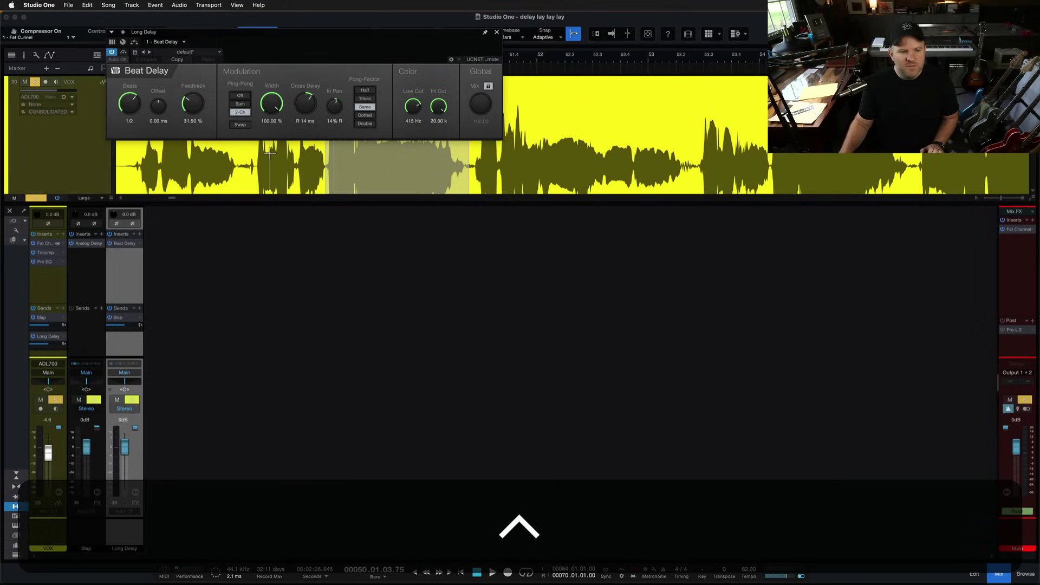
{"action": "left_click_drag", "start_coordinate": [274, 39], "coordinate": [327, 206]}
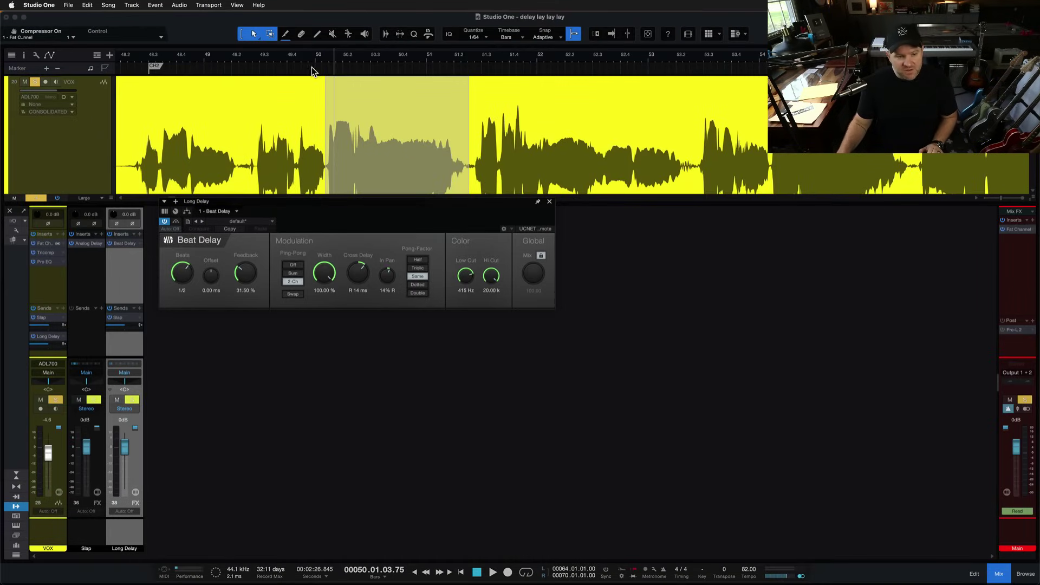
Play the vocal from near bar 49.3 to hear the Long Delay send.
{"action": "left_click", "coordinate": [319, 56]}
{"action": "left_click", "coordinate": [324, 56]}
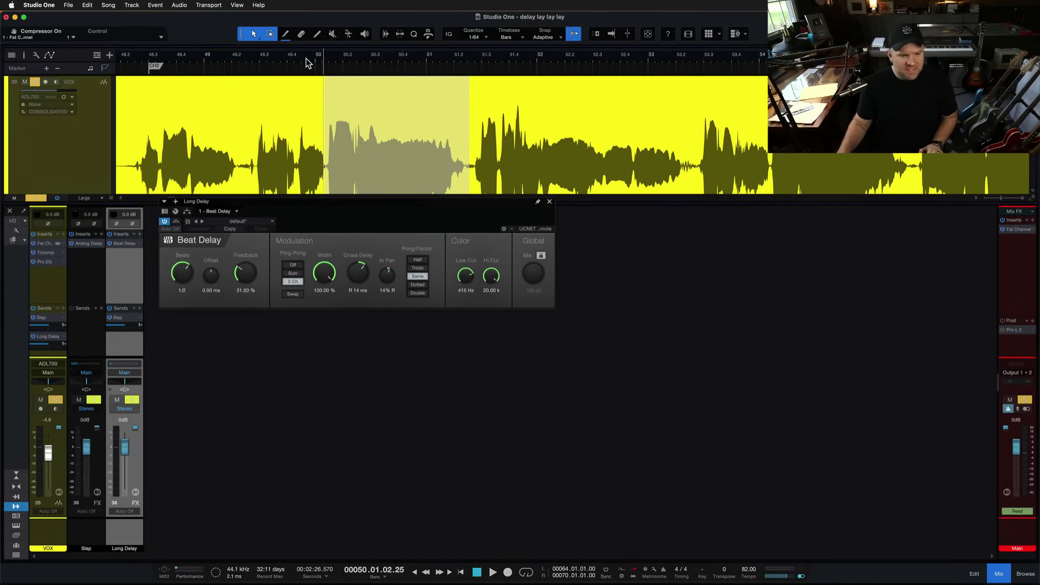
{"action": "left_click", "coordinate": [256, 59]}
{"action": "key", "text": "space"}
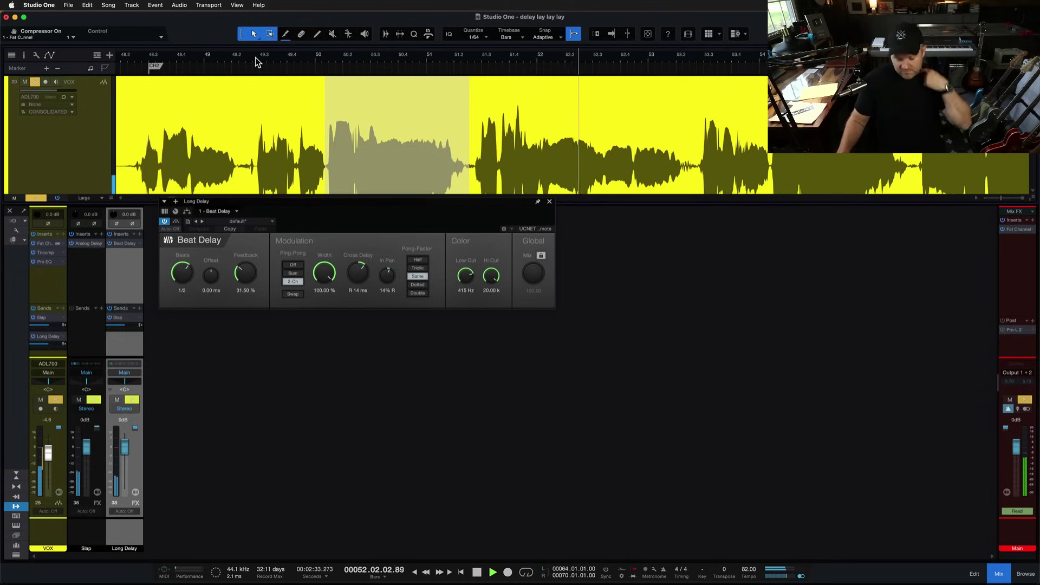
{"action": "key", "text": "space"}
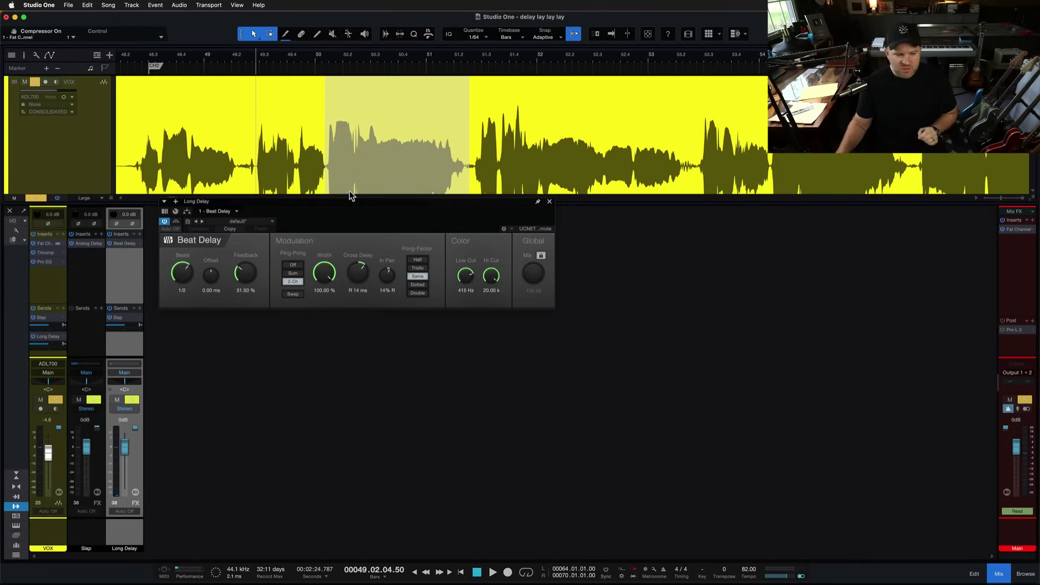
Close Beat Delay and show the Long Delay 'Send Mute' automation lane on VOX.
{"action": "left_click", "coordinate": [550, 202]}
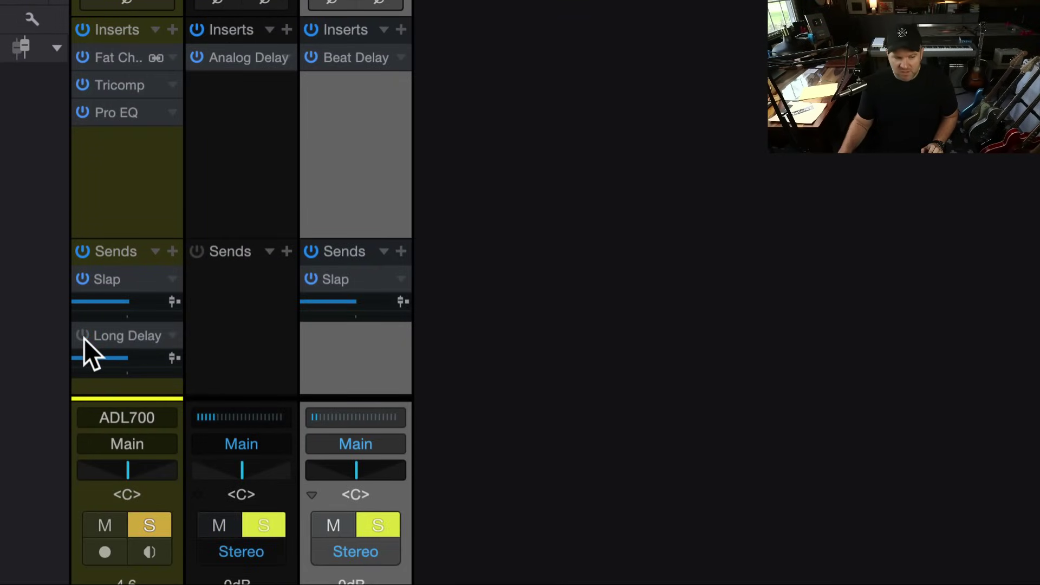
{"action": "right_click", "coordinate": [82, 336]}
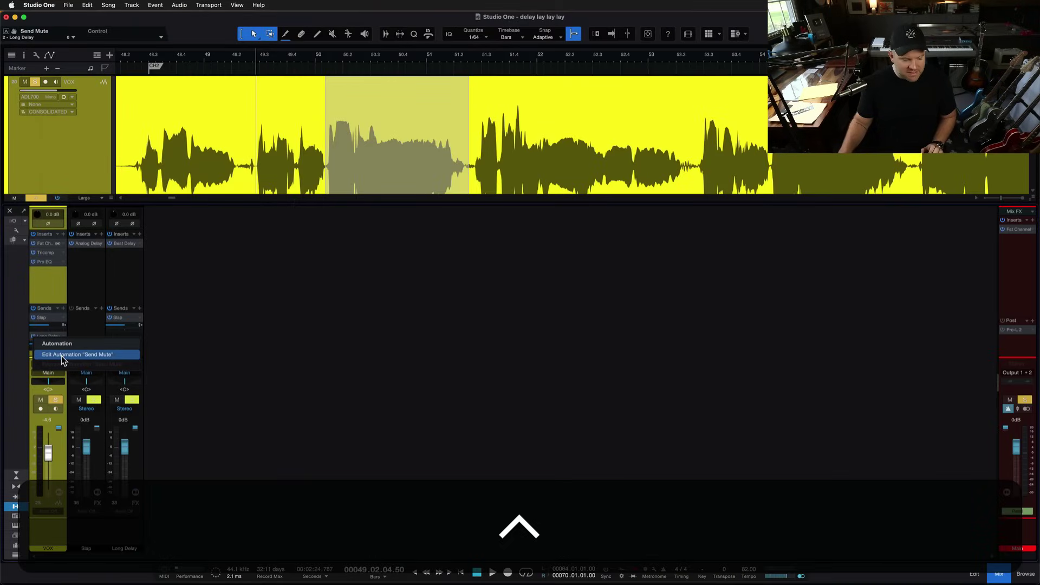
{"action": "left_click", "coordinate": [61, 356]}
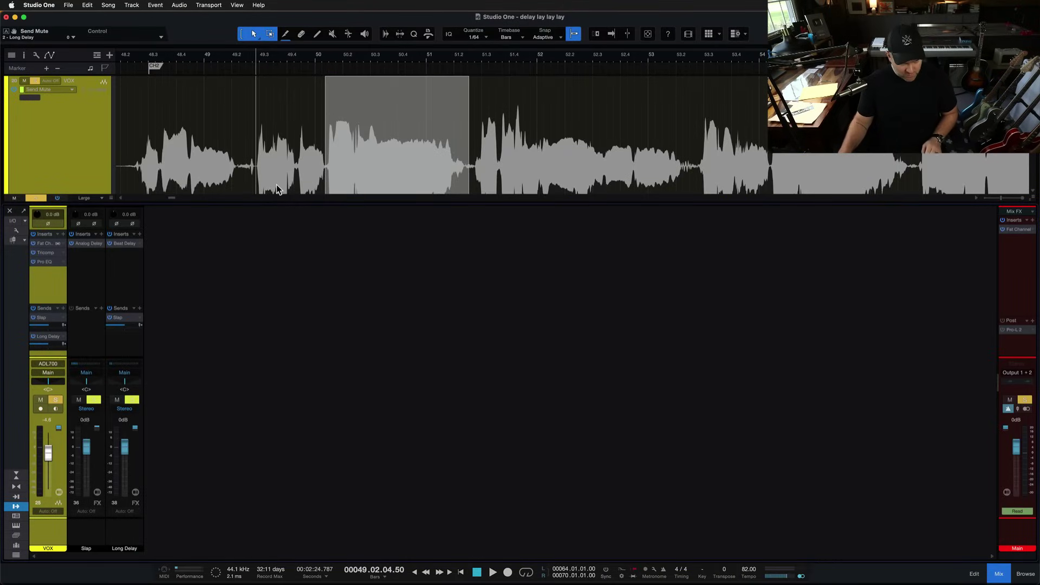
Enlarge the VOX lane and mixer sections, clear the selection, and mute the Long Delay send.
{"action": "left_click_drag", "start_coordinate": [267, 203], "coordinate": [270, 322]}
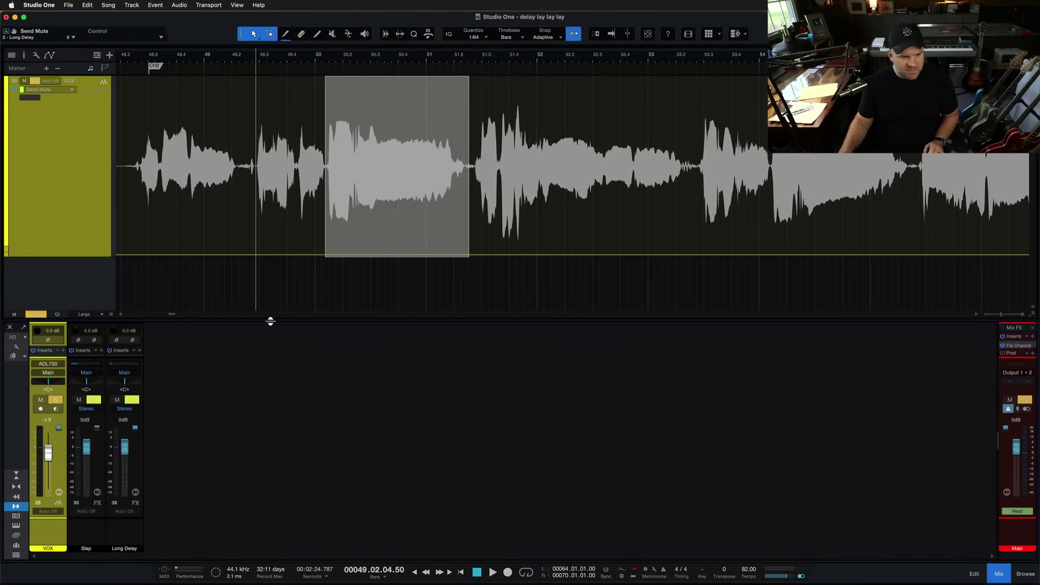
{"action": "left_click", "coordinate": [311, 232]}
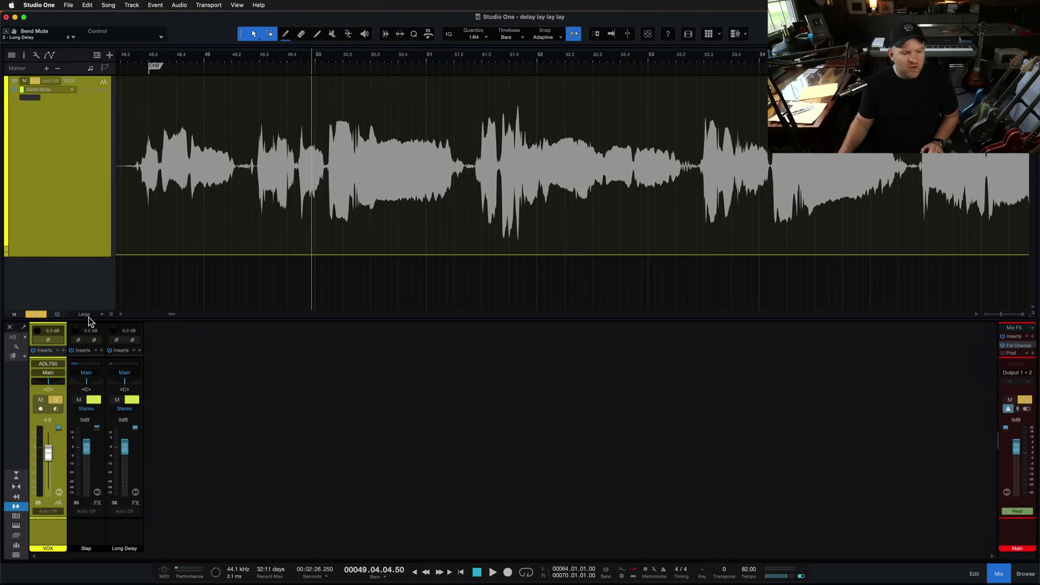
{"action": "left_click_drag", "start_coordinate": [89, 319], "coordinate": [100, 250]}
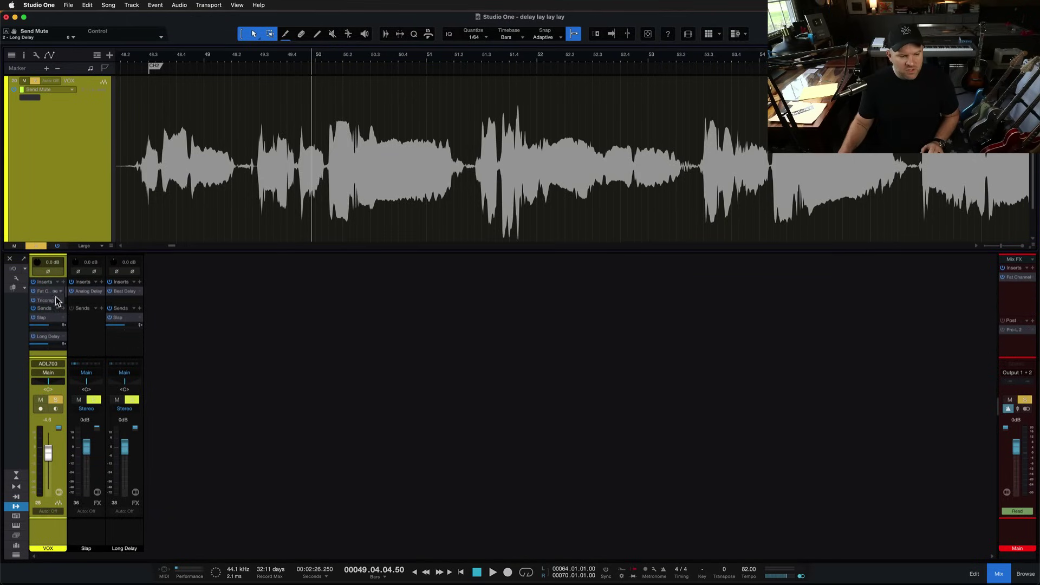
{"action": "left_click", "coordinate": [32, 337]}
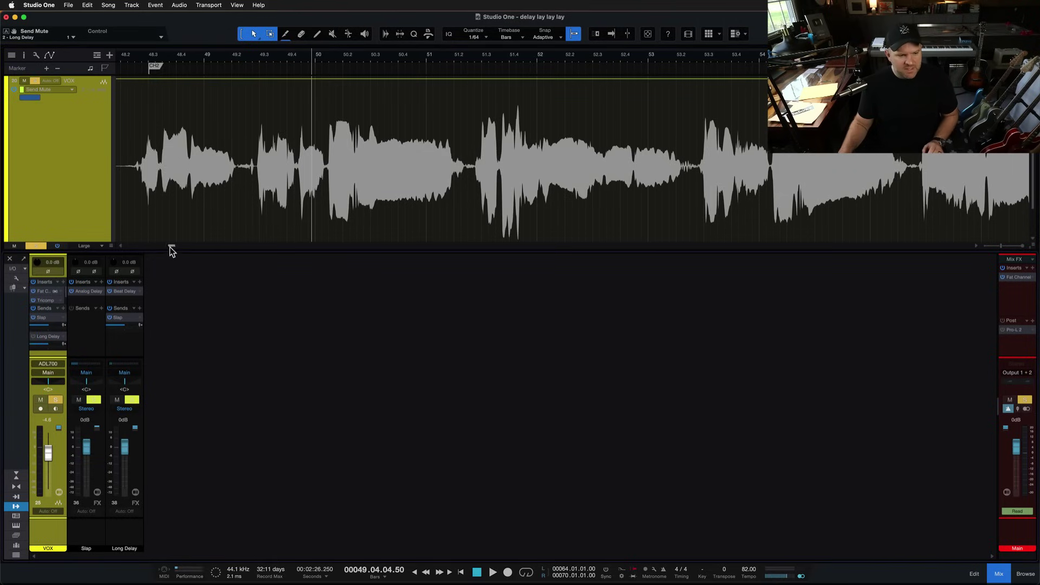
{"action": "left_click_drag", "start_coordinate": [79, 354], "coordinate": [79, 400]}
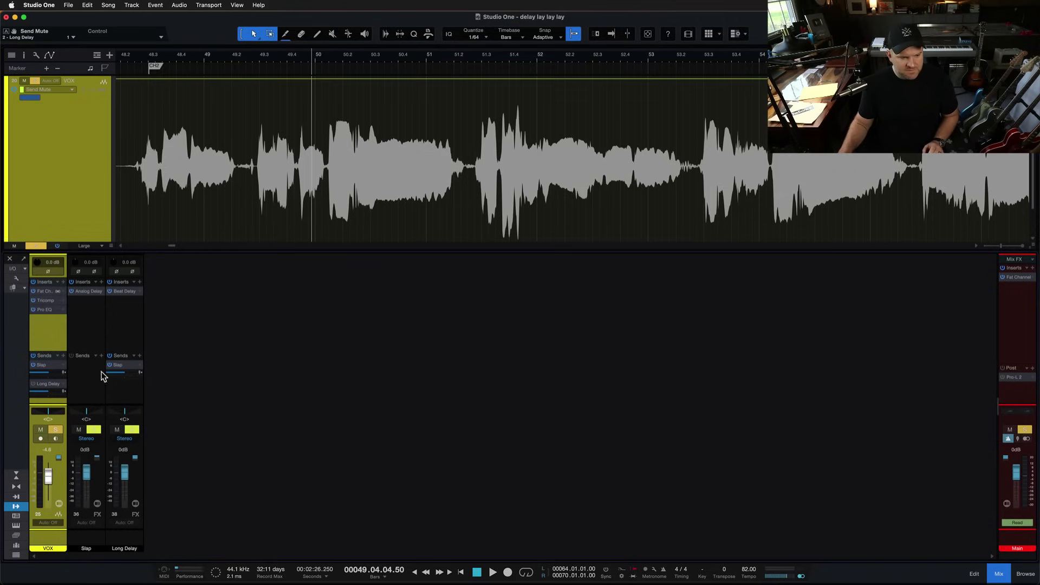
Toggle the VOX Long Delay send on and off twice, leaving it muted.
{"action": "left_click_drag", "start_coordinate": [200, 251], "coordinate": [196, 281]}
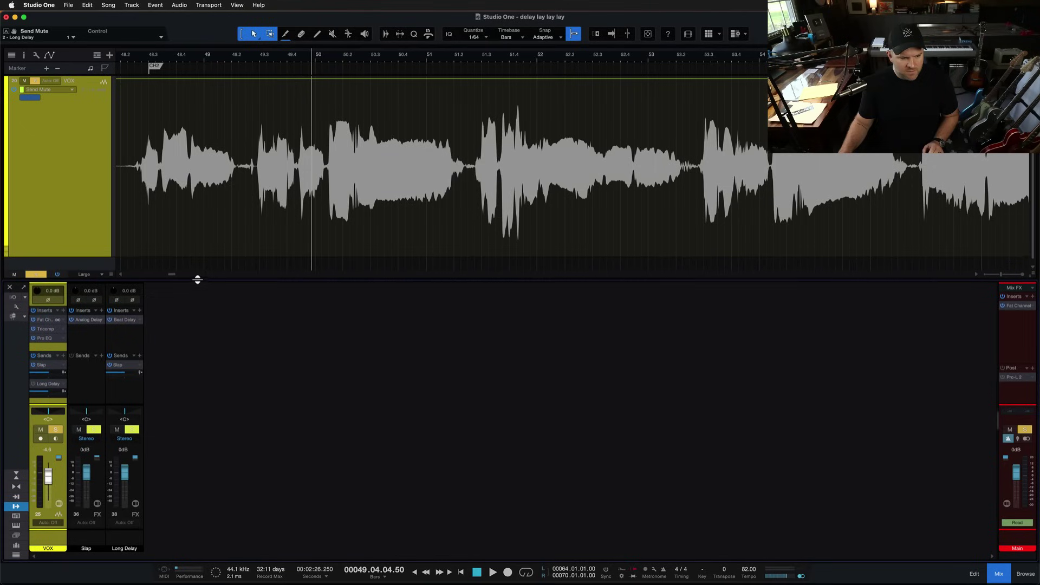
{"action": "left_click", "coordinate": [33, 385]}
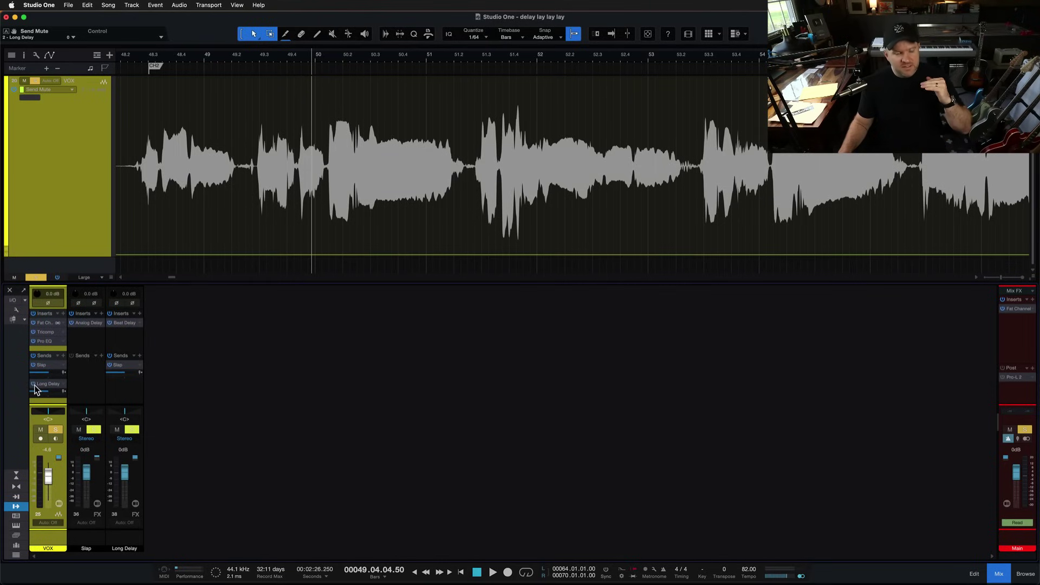
{"action": "left_click", "coordinate": [34, 384]}
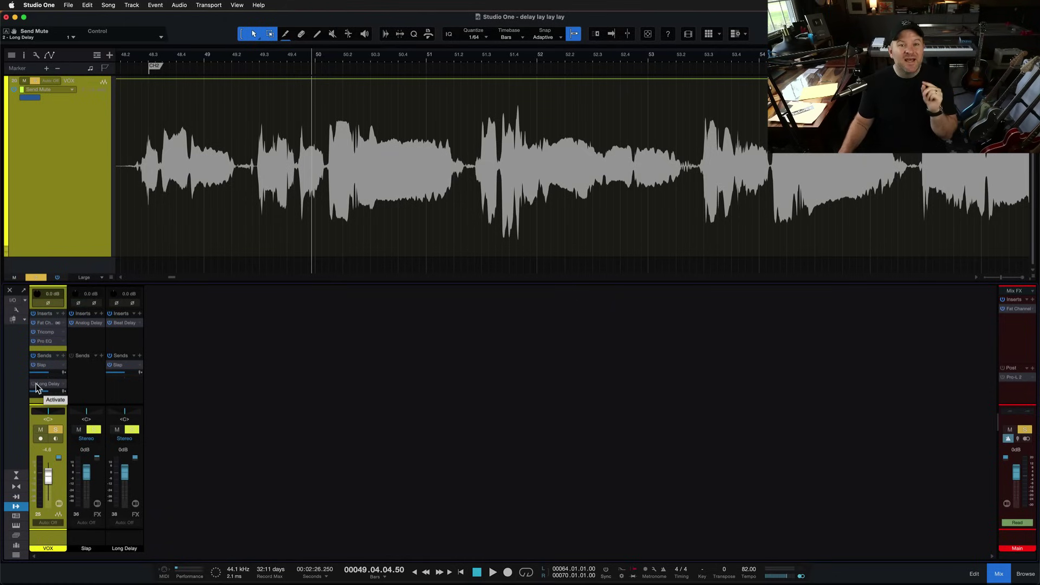
{"action": "left_click", "coordinate": [36, 384]}
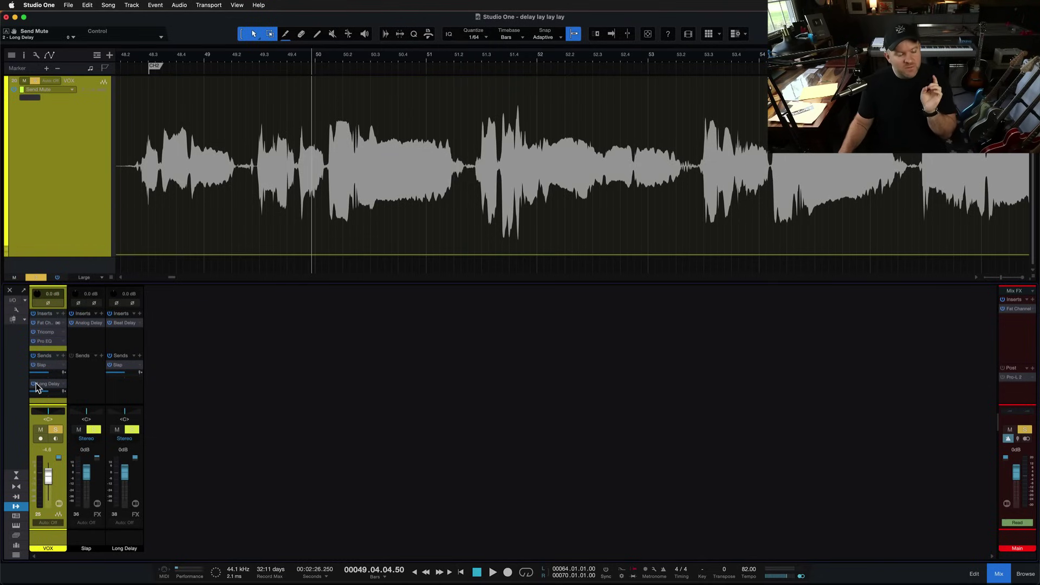
{"action": "left_click", "coordinate": [36, 383]}
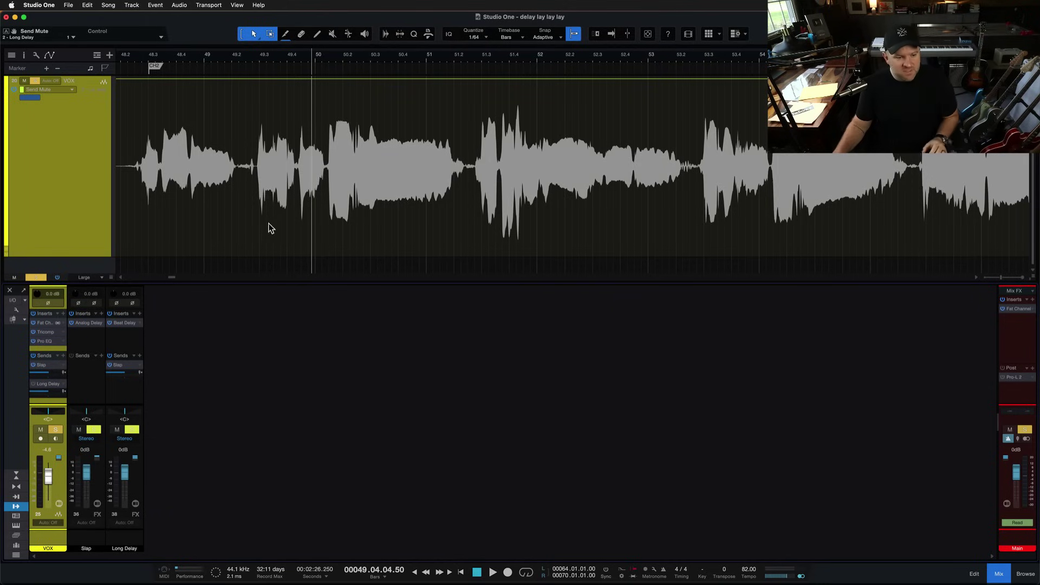
Audition the vocal from just before bar 50.
{"action": "left_click", "coordinate": [298, 55]}
{"action": "key", "text": "space"}
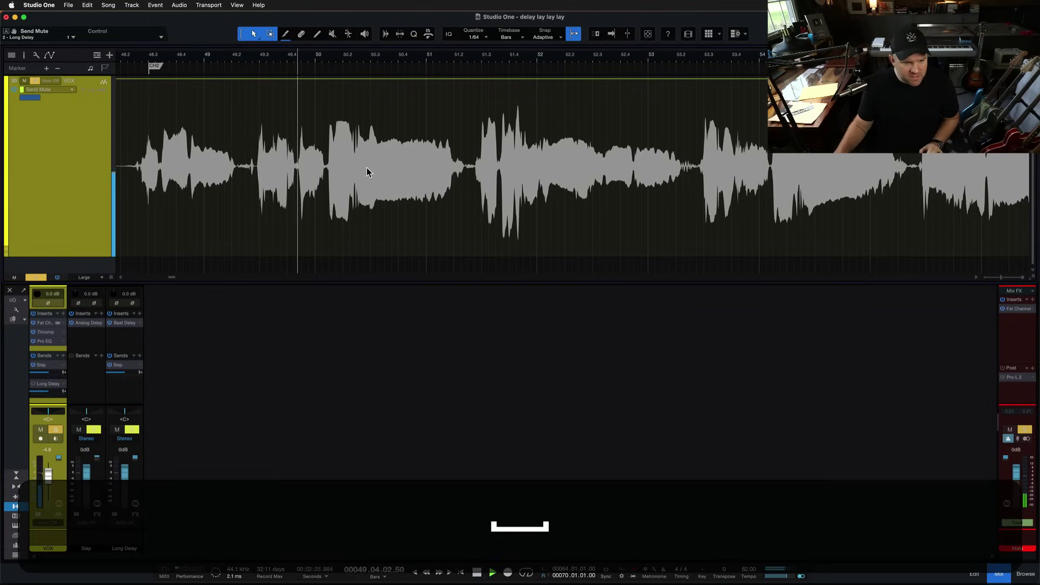
{"action": "left_click", "coordinate": [327, 56]}
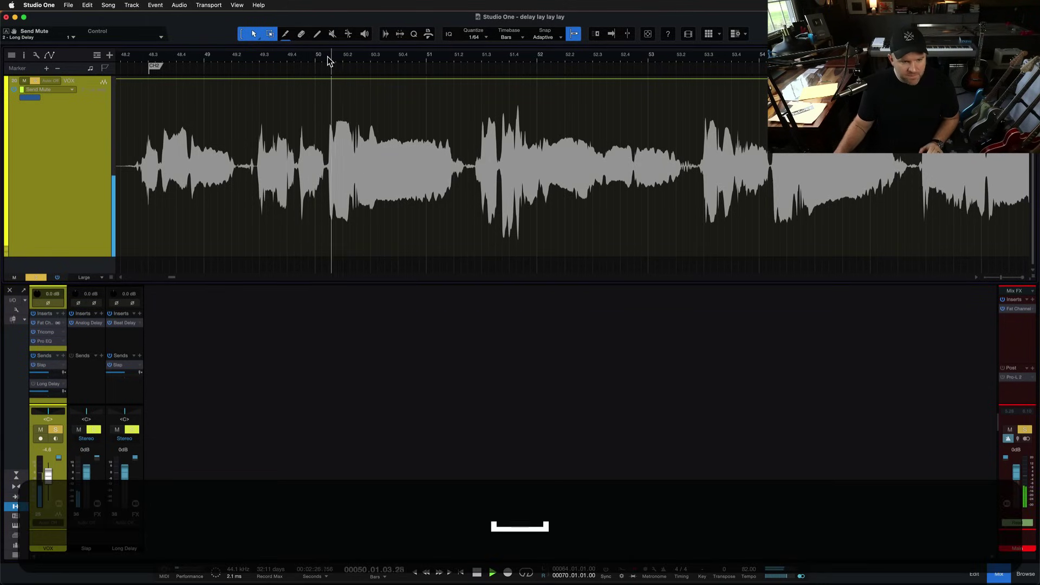
{"action": "key", "text": "space"}
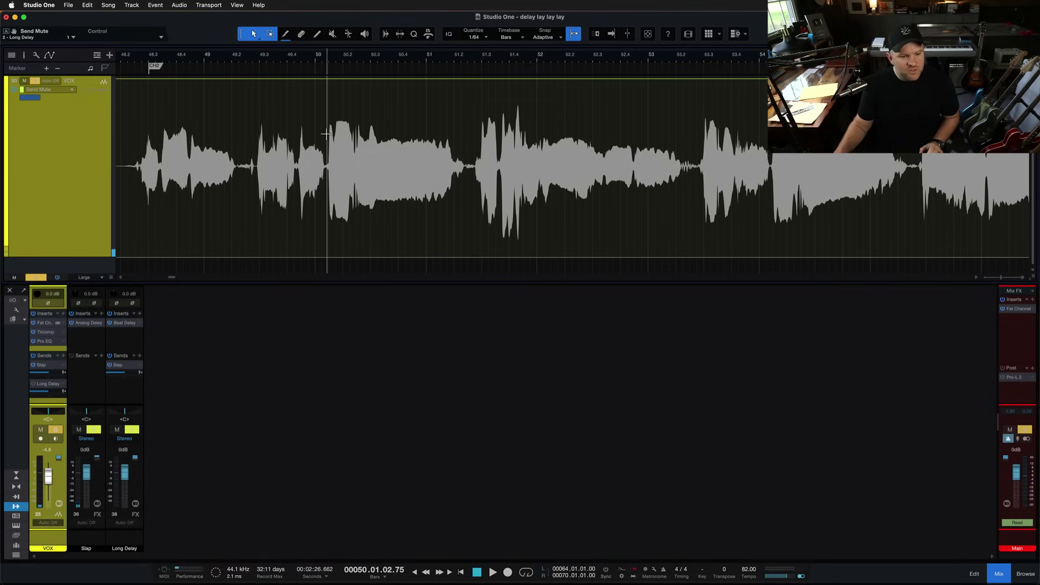
Pull the Send Mute automation down to 0 across the bar 50–51.2 phrase.
{"action": "left_click_drag", "start_coordinate": [327, 134], "coordinate": [466, 160]}
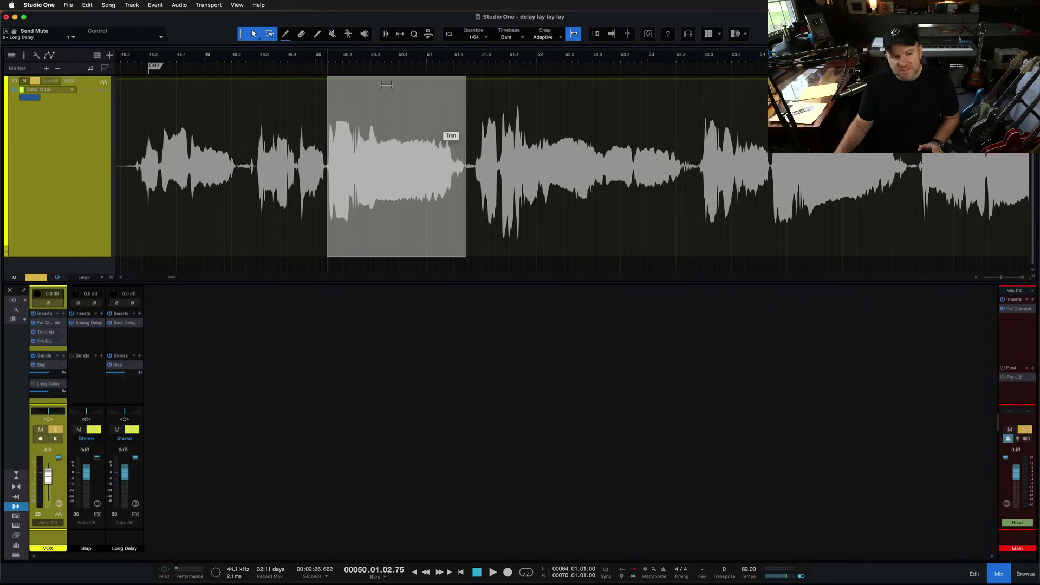
{"action": "left_click_drag", "start_coordinate": [386, 86], "coordinate": [380, 235]}
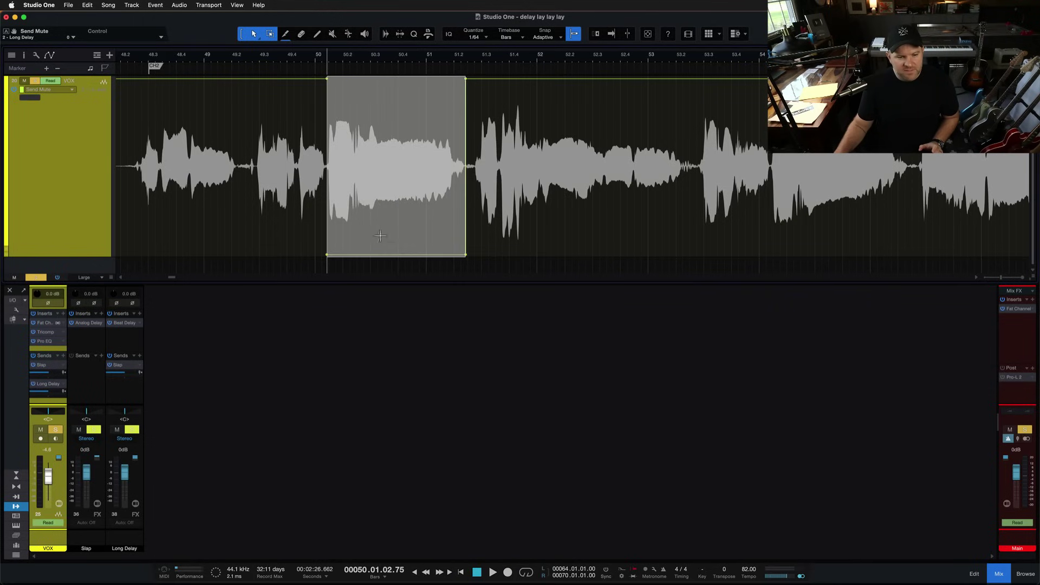
{"action": "left_click", "coordinate": [286, 244]}
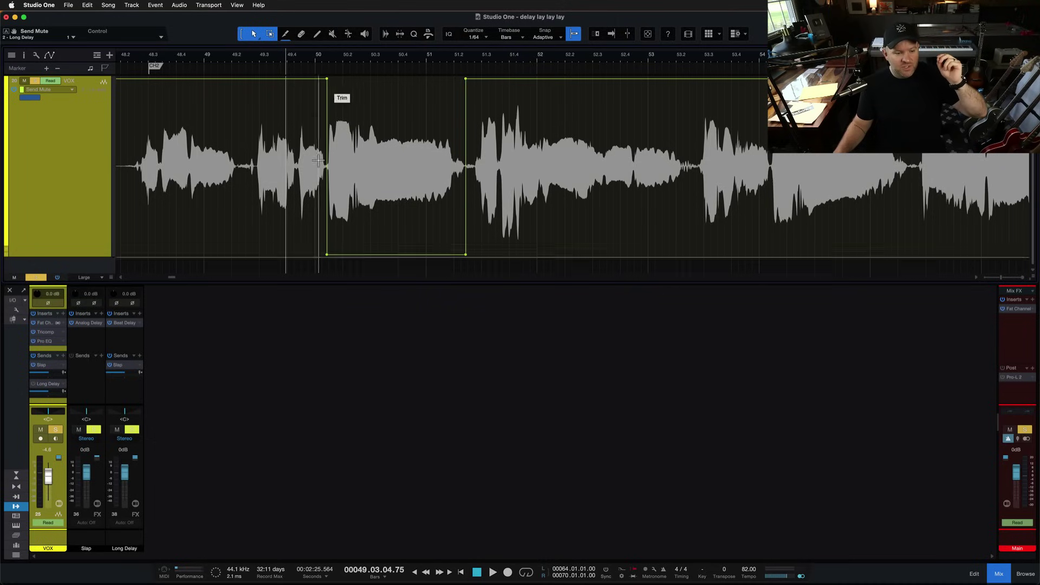
Play back from around bar 48.2 to hear the delay on that phrase.
{"action": "left_click", "coordinate": [140, 117]}
{"action": "key", "text": "space"}
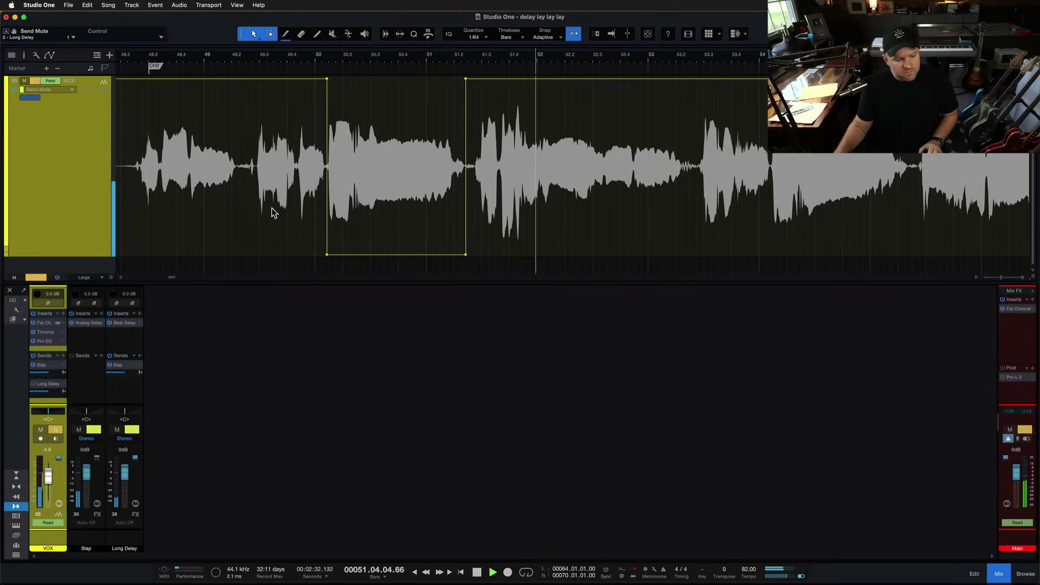
{"action": "key", "text": "space"}
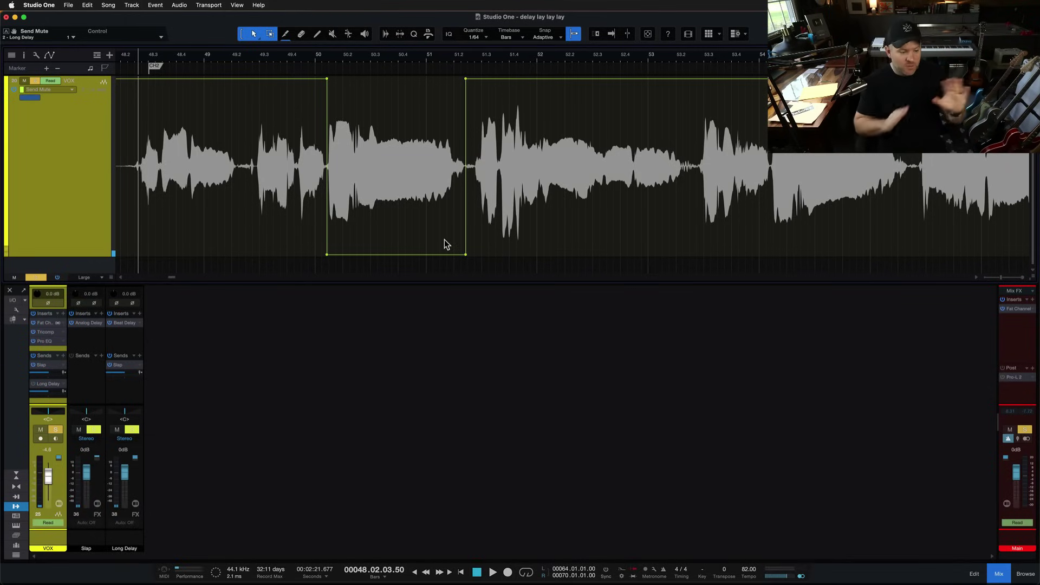
Raise the Long Delay's Beat Delay feedback to 34.50 %.
{"action": "left_click", "coordinate": [125, 323]}
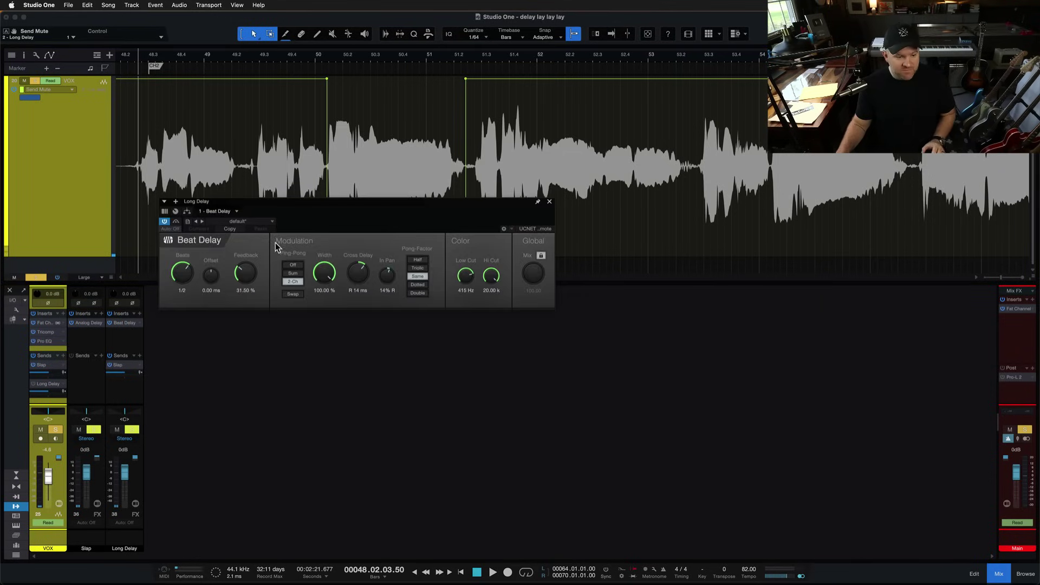
{"action": "left_click_drag", "start_coordinate": [245, 273], "coordinate": [246, 267]}
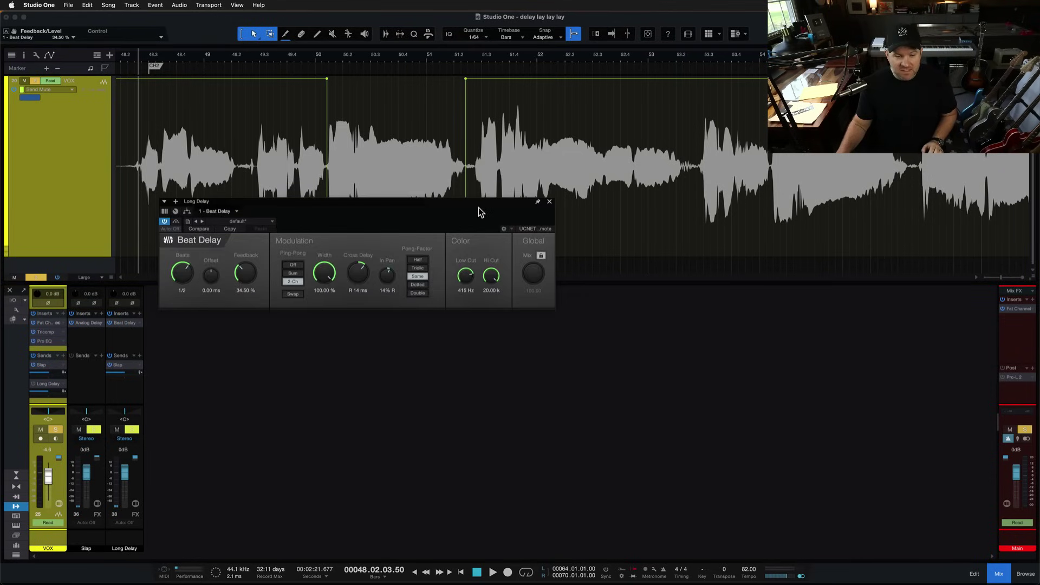
{"action": "left_click", "coordinate": [550, 203]}
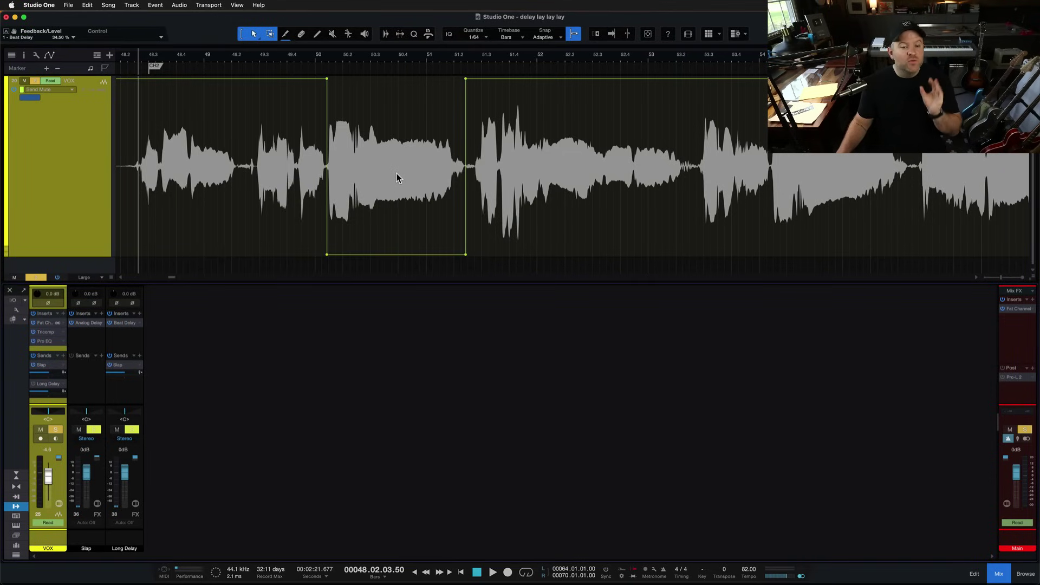
Play from bar 54 and select the second sung phrase starting there.
{"action": "scroll", "coordinate": [397, 178], "scroll_direction": "right", "scroll_amount": 1}
{"action": "scroll", "coordinate": [396, 178], "scroll_direction": "right", "scroll_amount": 7}
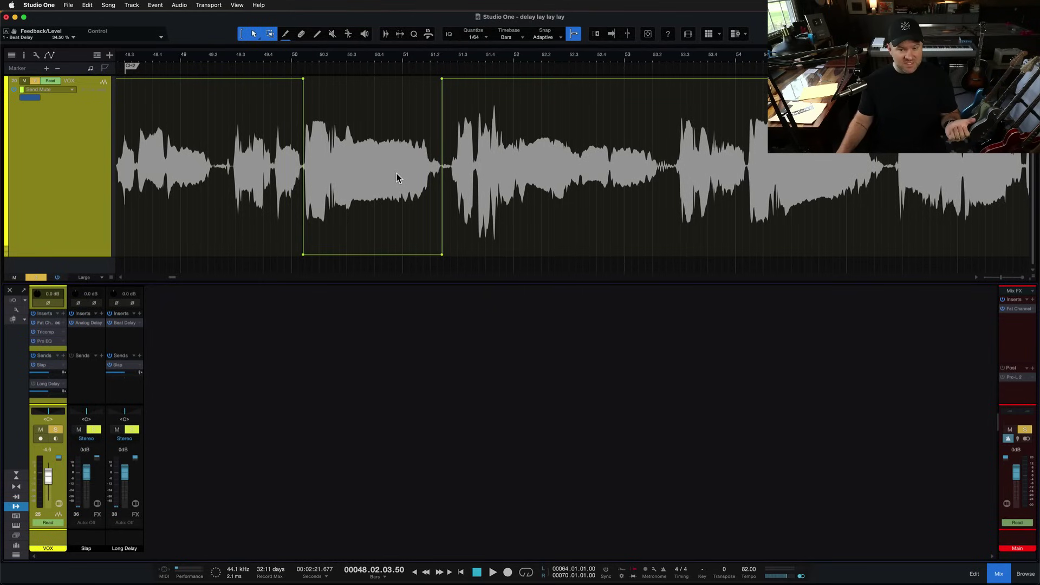
{"action": "scroll", "coordinate": [397, 178], "scroll_direction": "right", "scroll_amount": 2}
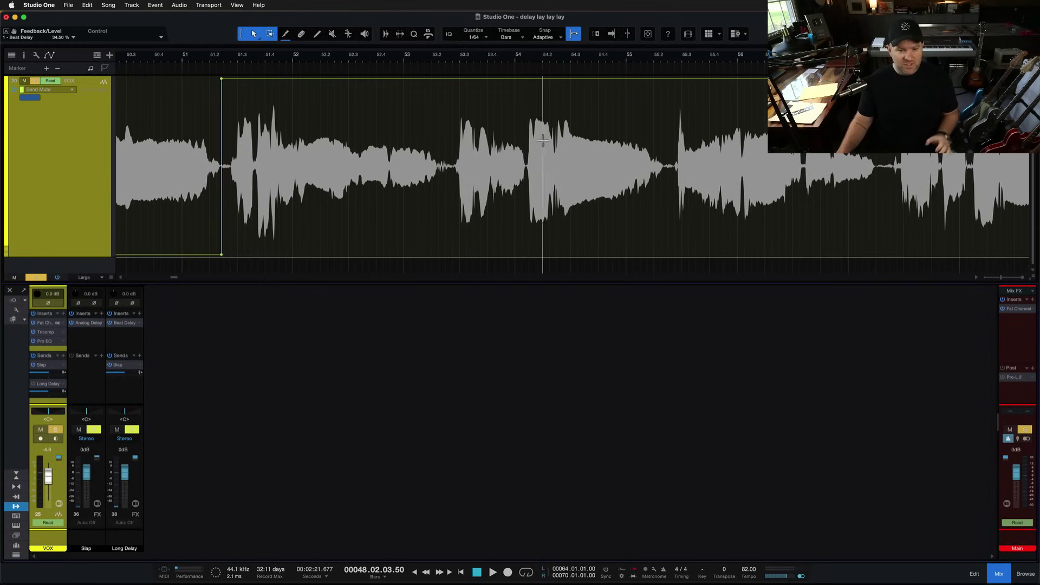
{"action": "left_click", "coordinate": [530, 59]}
{"action": "key", "text": "space"}
{"action": "key", "text": "space"}
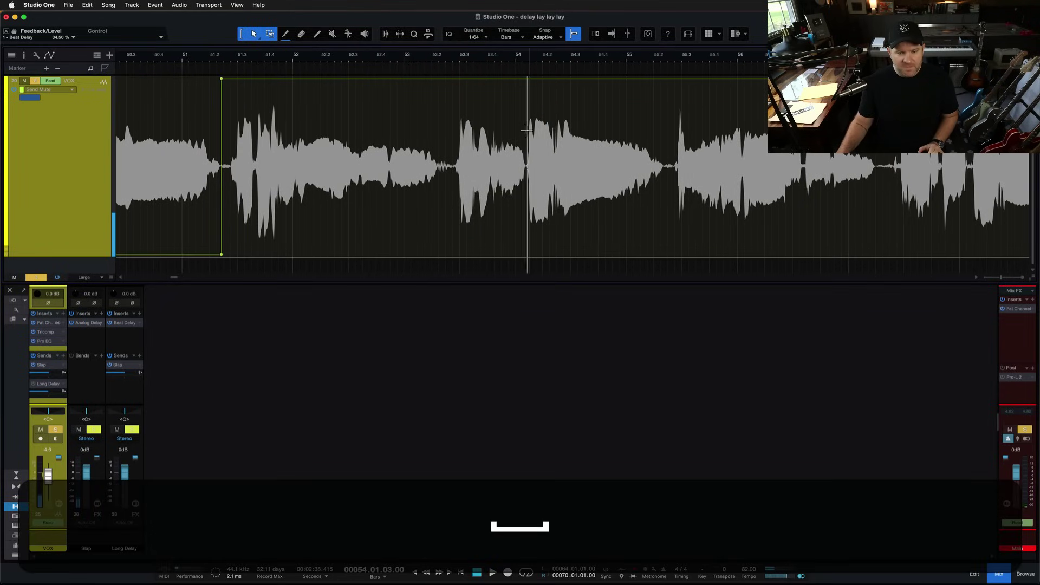
{"action": "left_click_drag", "start_coordinate": [529, 141], "coordinate": [667, 176]}
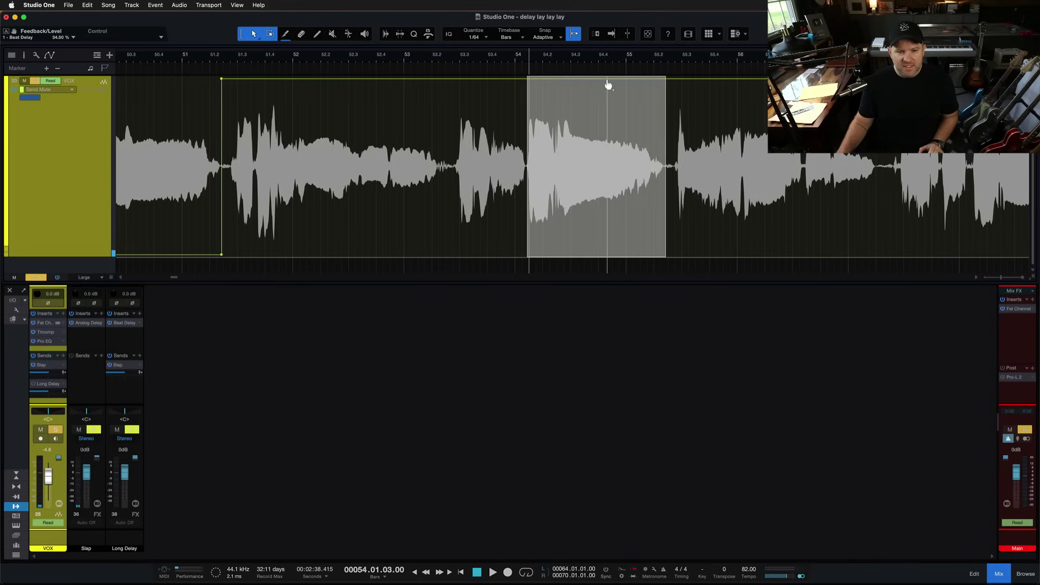
{"action": "scroll", "coordinate": [685, 204], "scroll_direction": "down", "scroll_amount": 5}
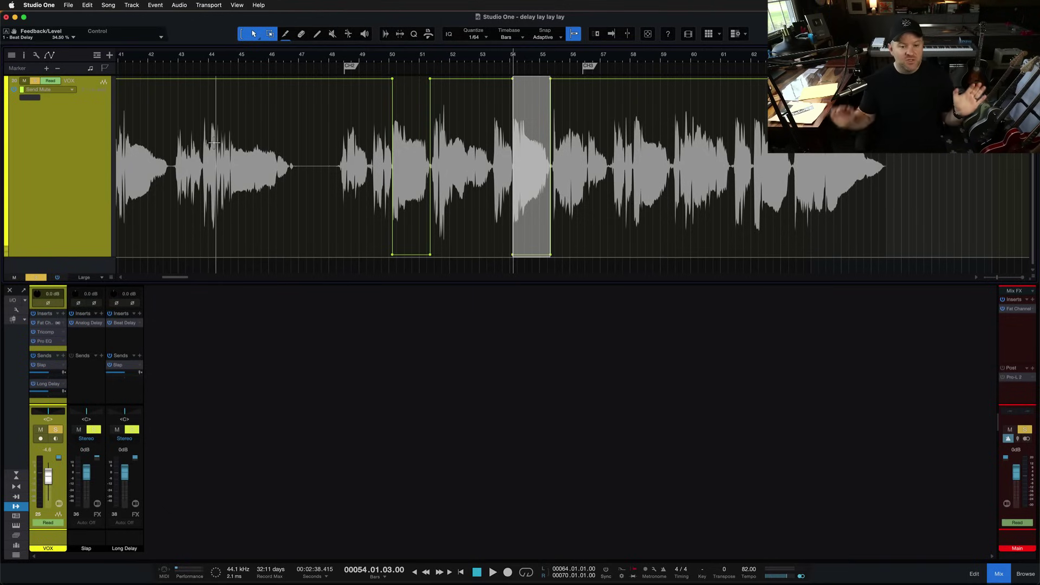
{"action": "left_click", "coordinate": [256, 211]}
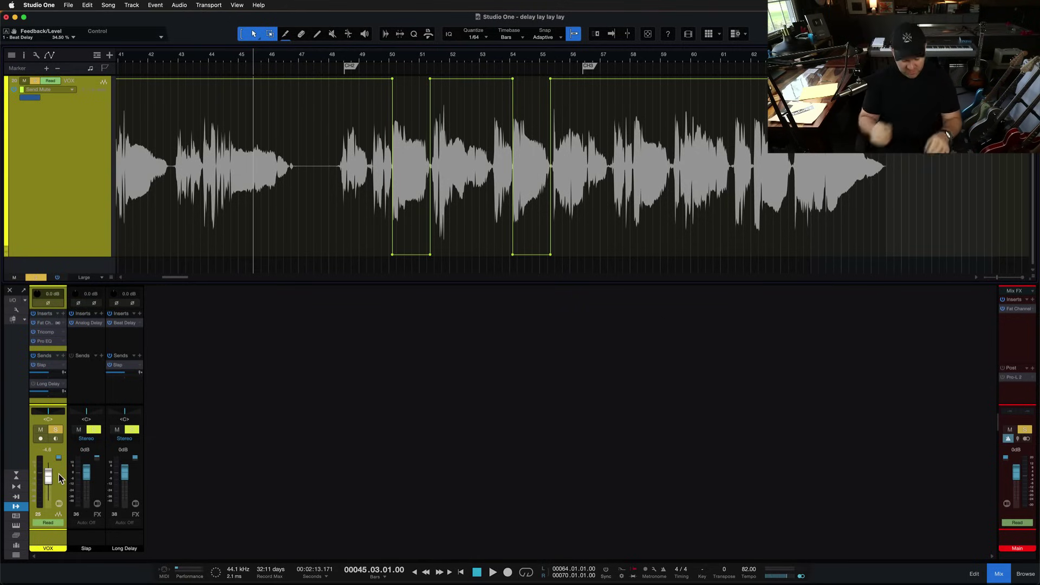
{"action": "key", "text": "F3"}
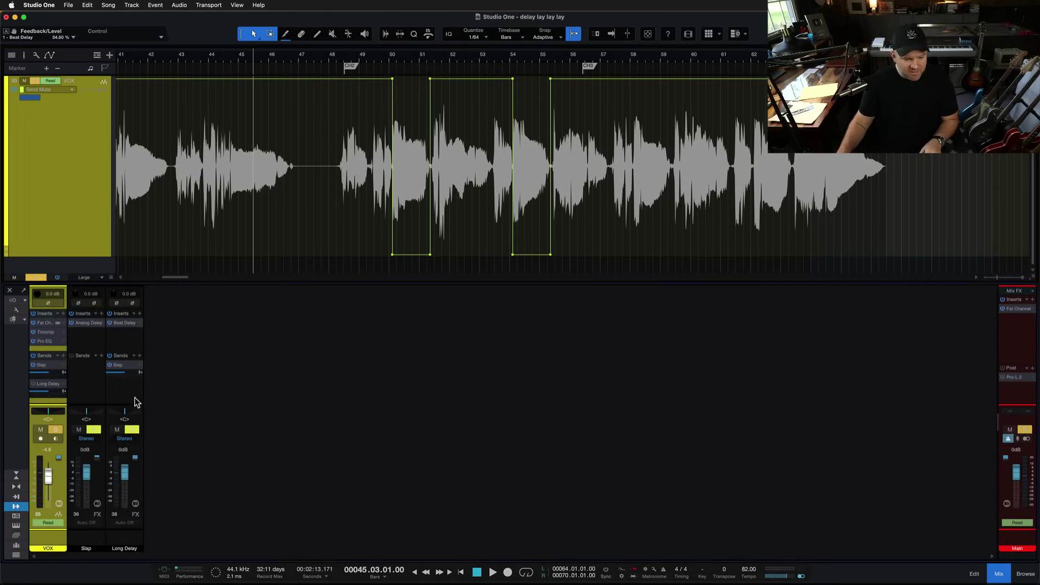
{"action": "left_click", "coordinate": [132, 397]}
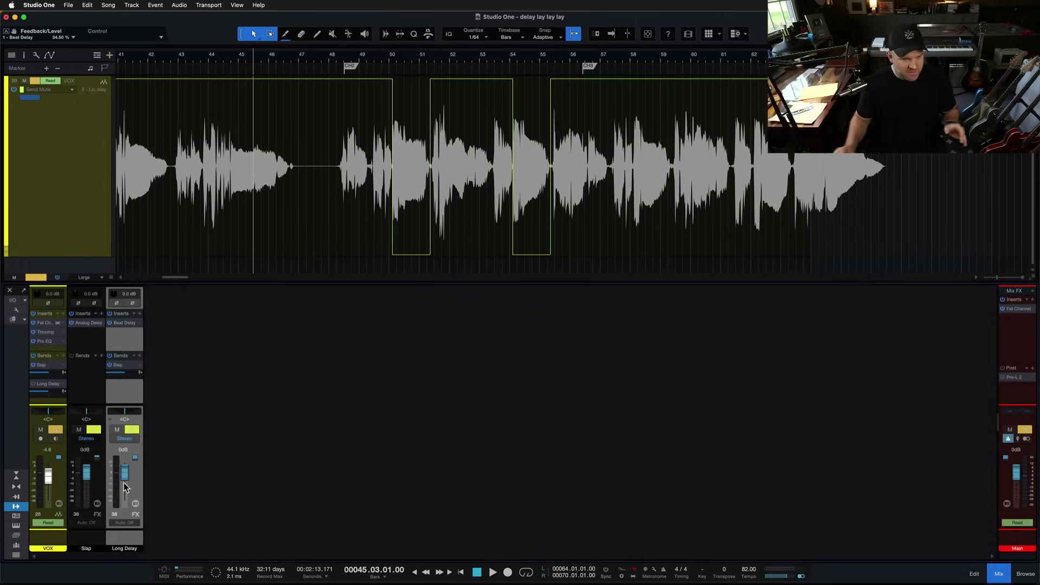
{"action": "left_click", "coordinate": [60, 184]}
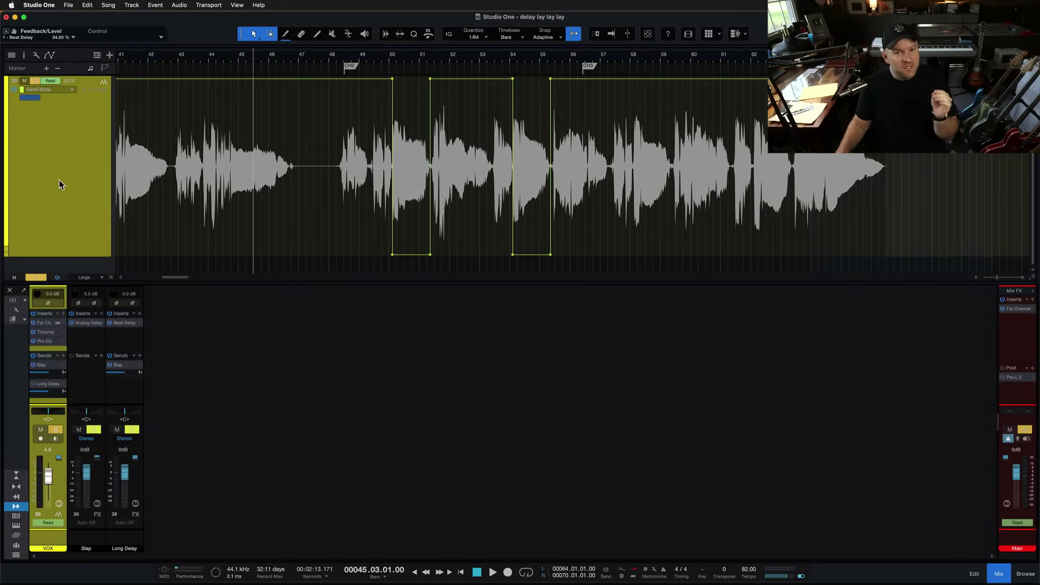
Toggle the VOX track's automation view off, on, then off to show its audio event.
{"action": "key", "text": "a"}
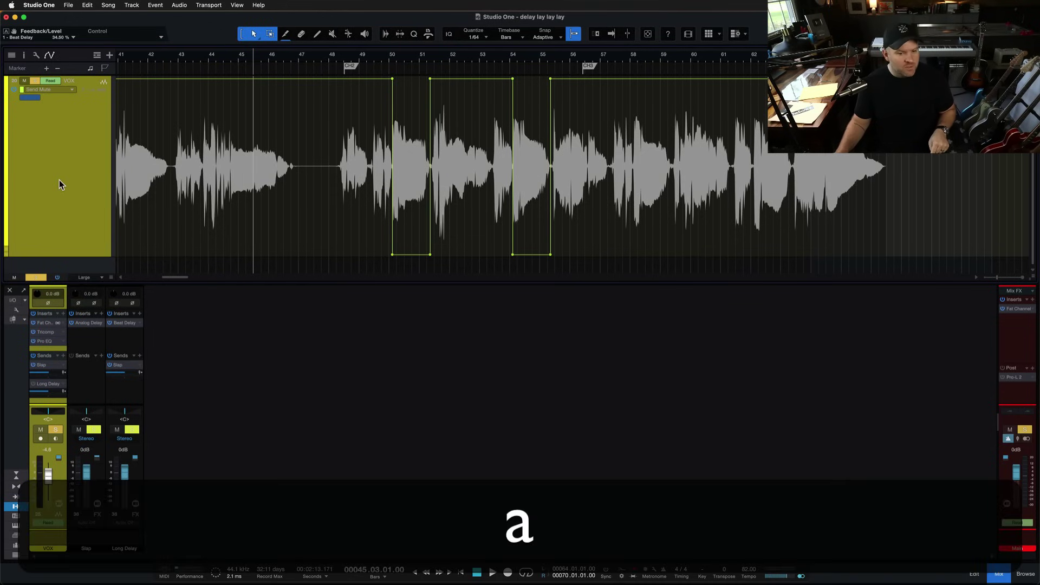
{"action": "key", "text": "a"}
{"action": "key", "text": "a"}
{"action": "key", "text": "a"}
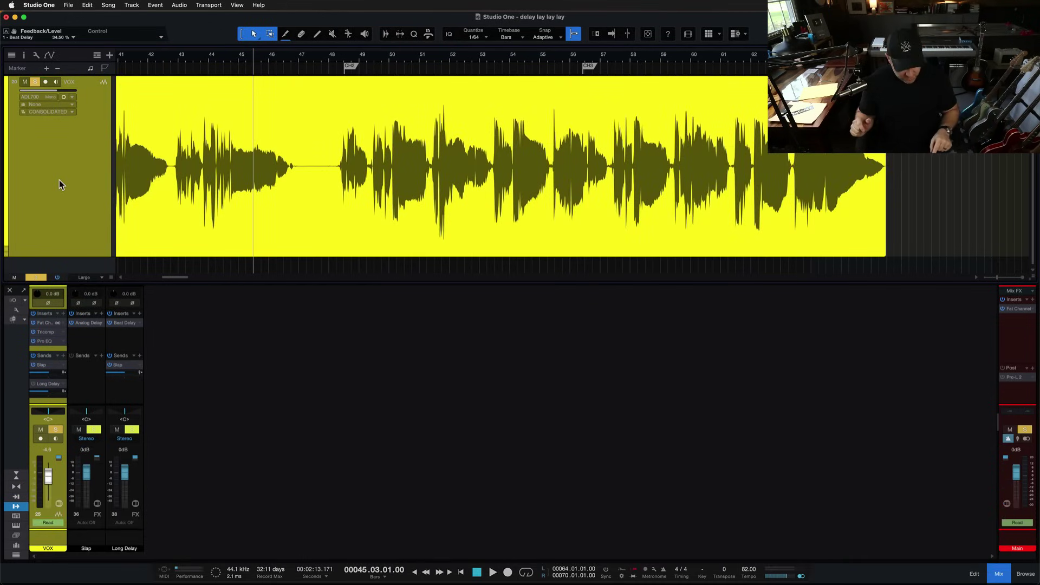
{"action": "key", "text": "a"}
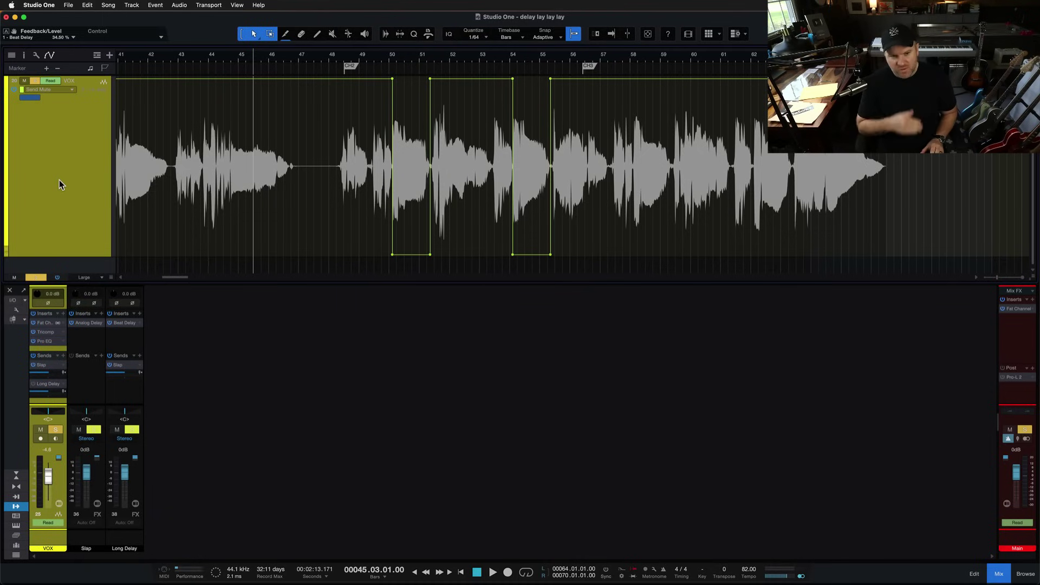
{"action": "key", "text": "a"}
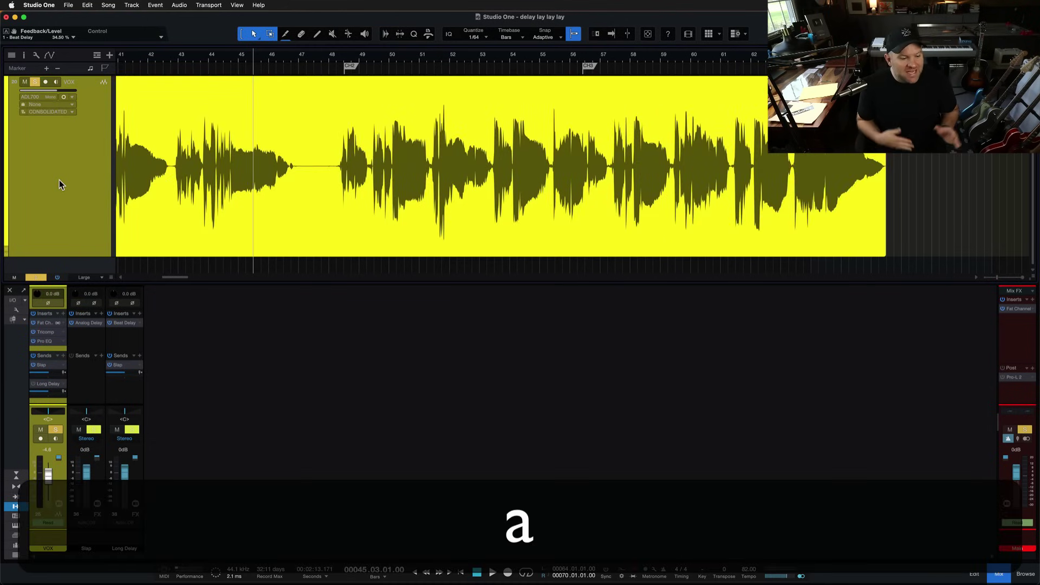